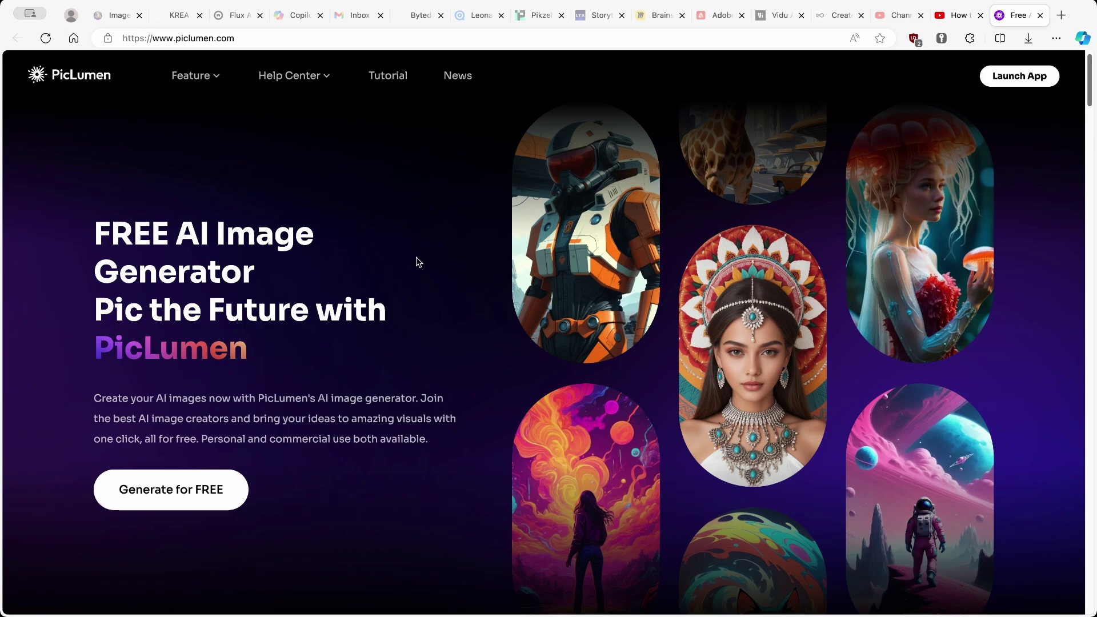
Look through the PicLumen homepage's feature sections and its web address.
scroll(466, 350, down, 10)
scroll(543, 326, up, 3)
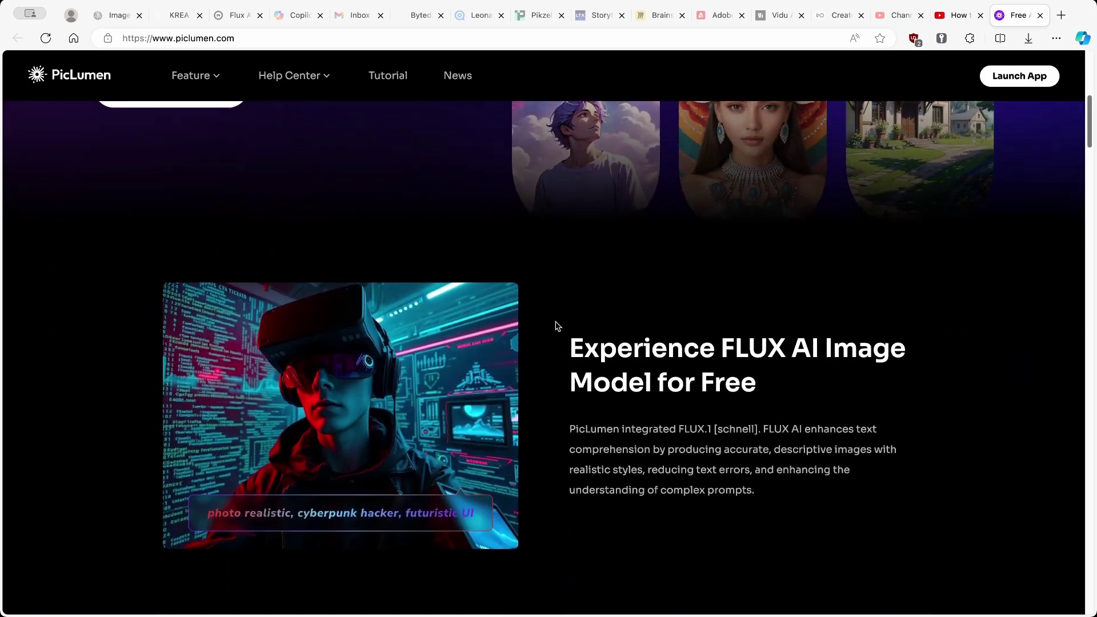
scroll(558, 325, down, 4)
scroll(703, 268, up, 1)
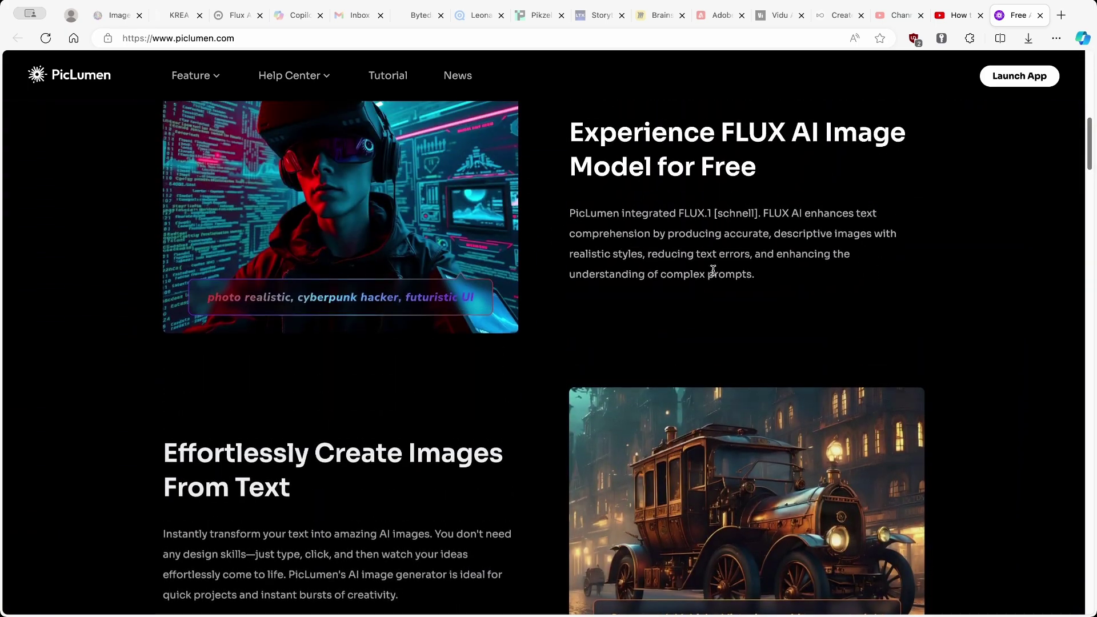
scroll(580, 367, down, 12)
scroll(579, 368, up, 8)
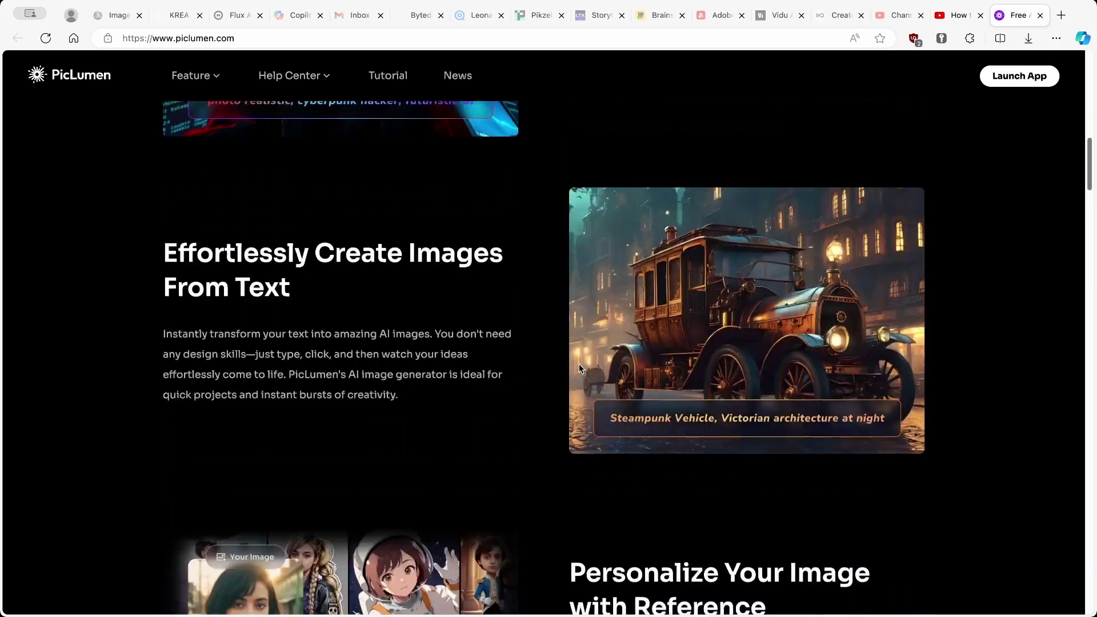
scroll(579, 368, up, 8)
click(272, 38)
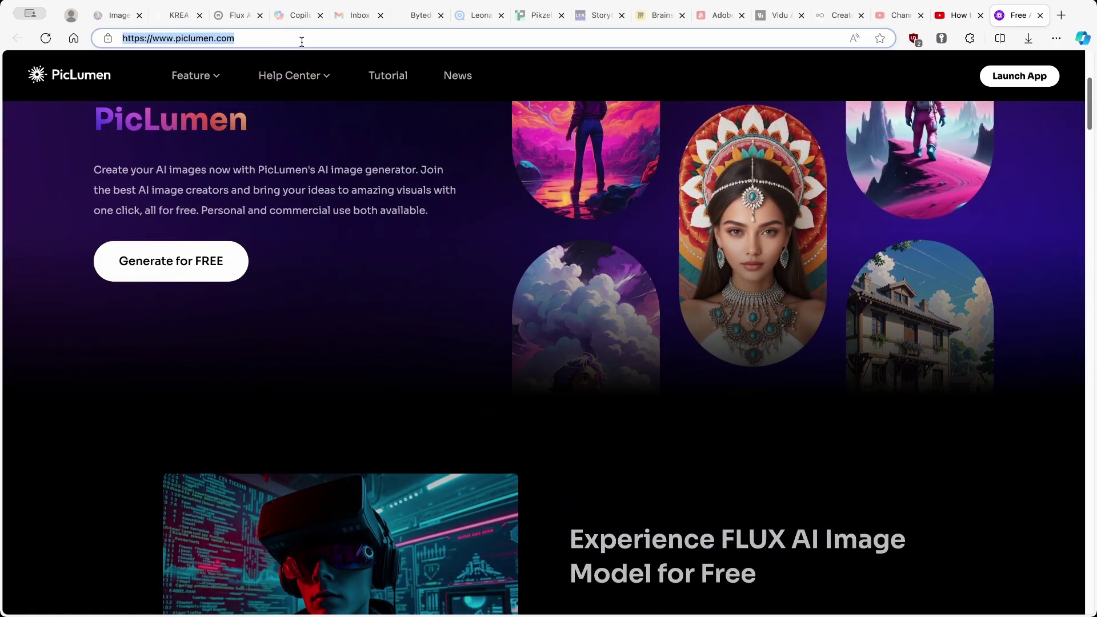
Launch the PicLumen image generator app and close the homepage tab.
click(1006, 77)
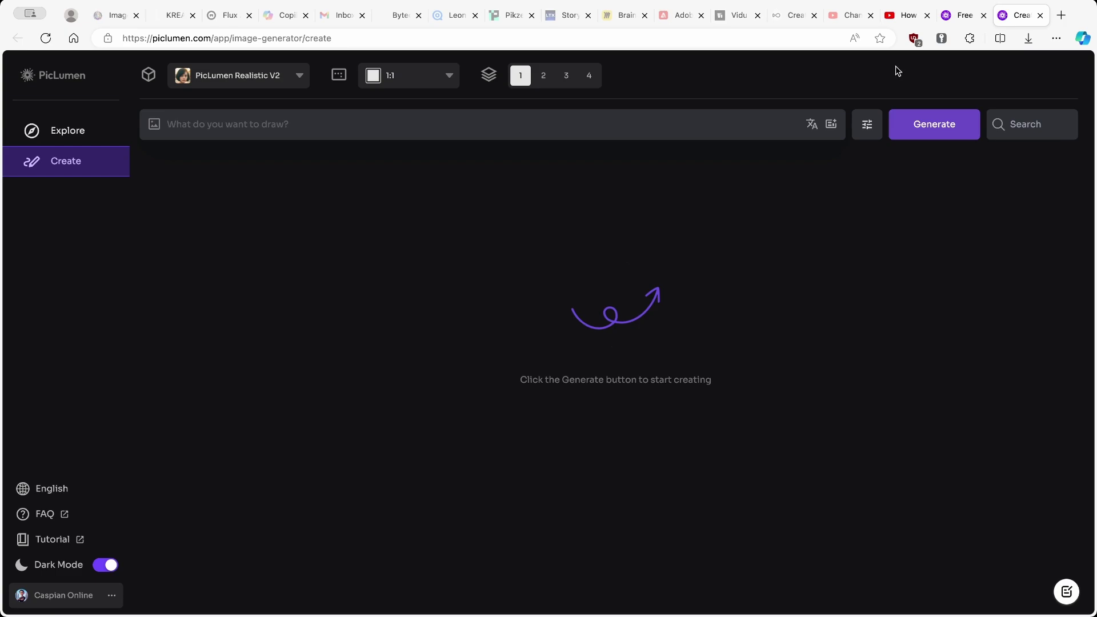
click(983, 16)
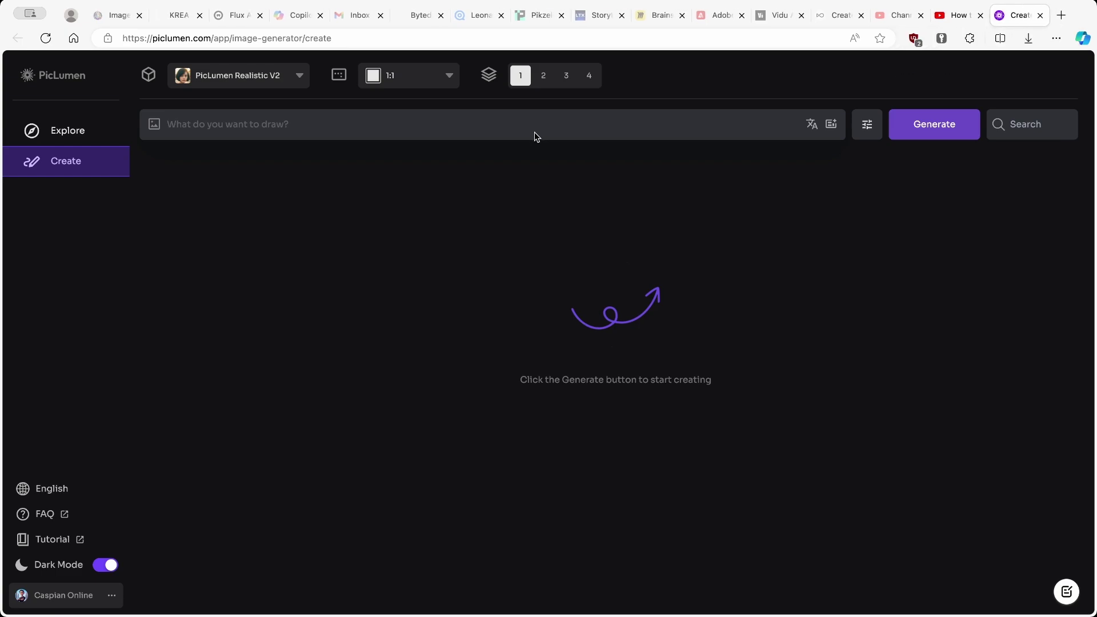
Open the Explore gallery and browse its Random images.
click(78, 131)
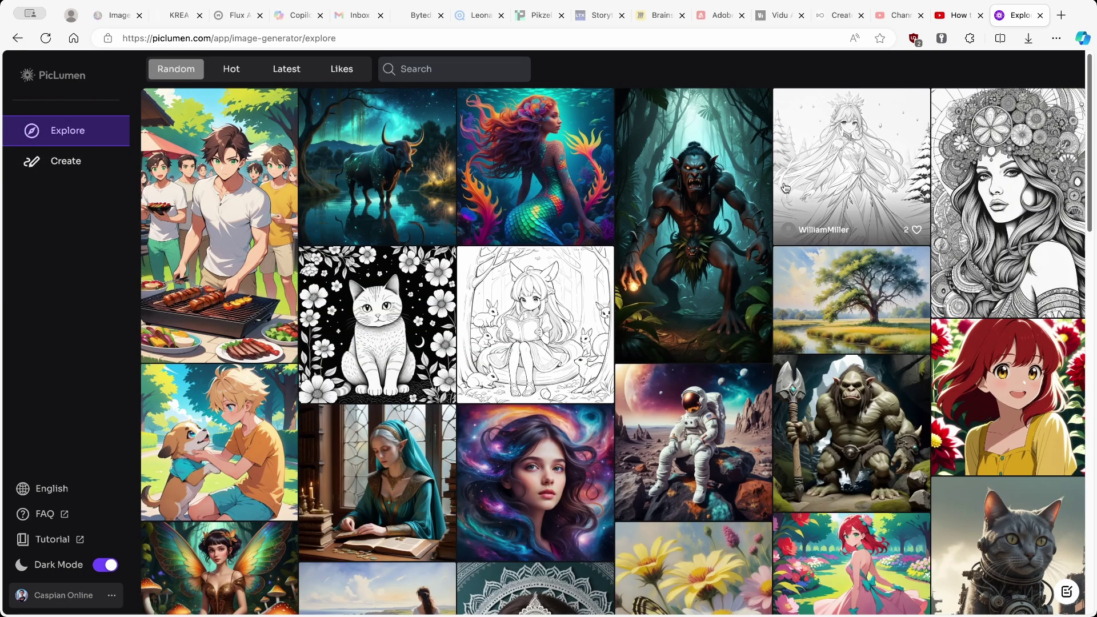
scroll(567, 269, down, 15)
scroll(567, 269, down, 5)
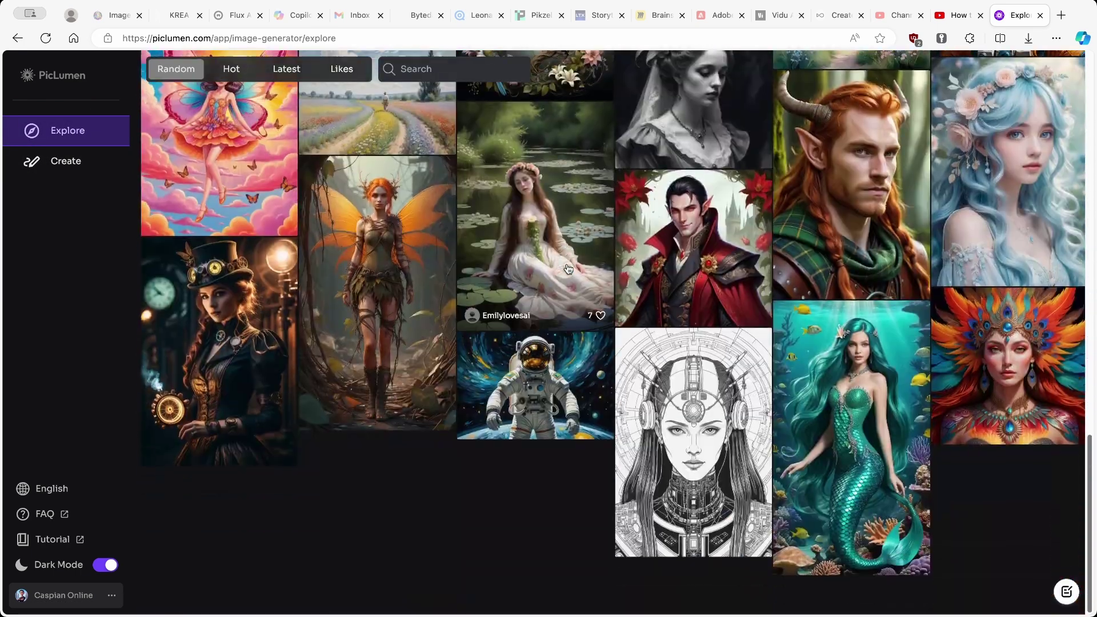
scroll(645, 327, up, 15)
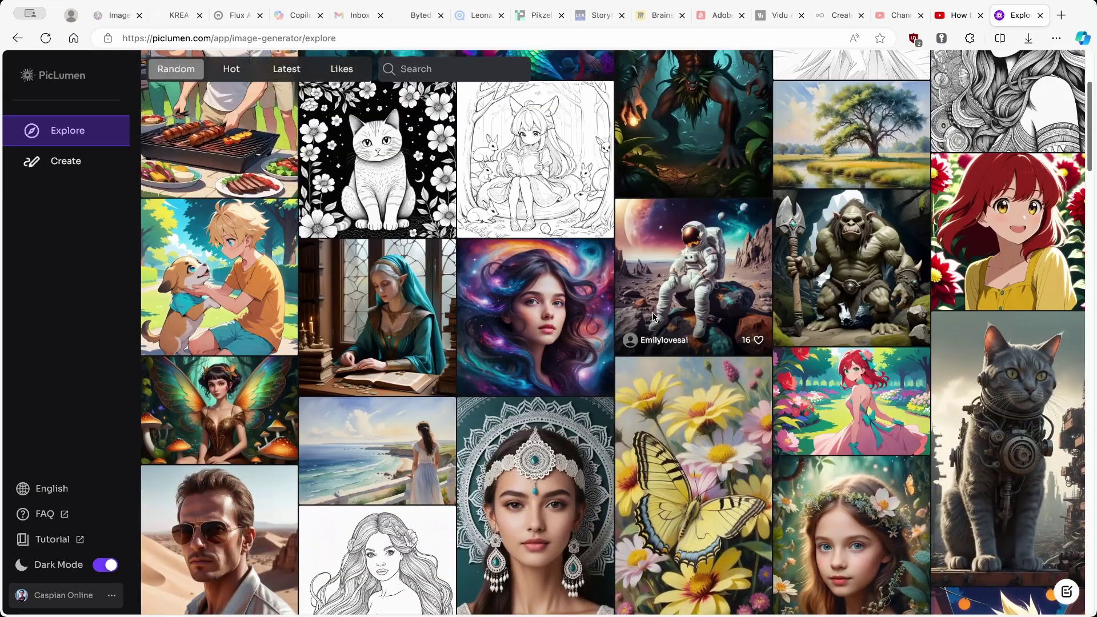
scroll(236, 74, up, 5)
View the Explore gallery's Hot, Latest and Likes collections.
click(231, 69)
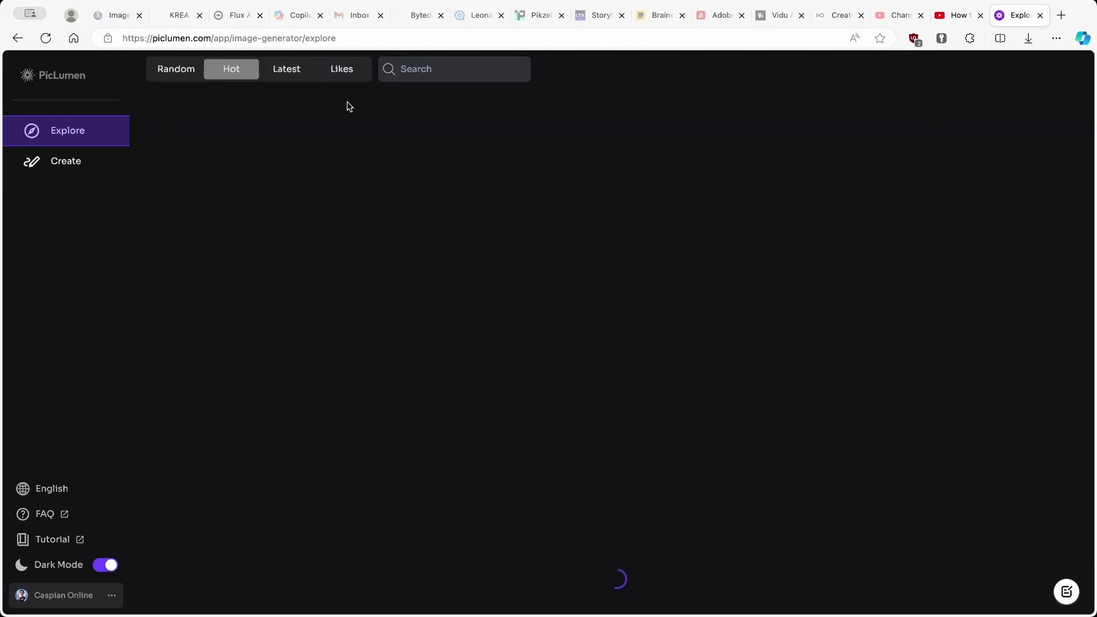
scroll(536, 299, down, 5)
scroll(536, 298, down, 8)
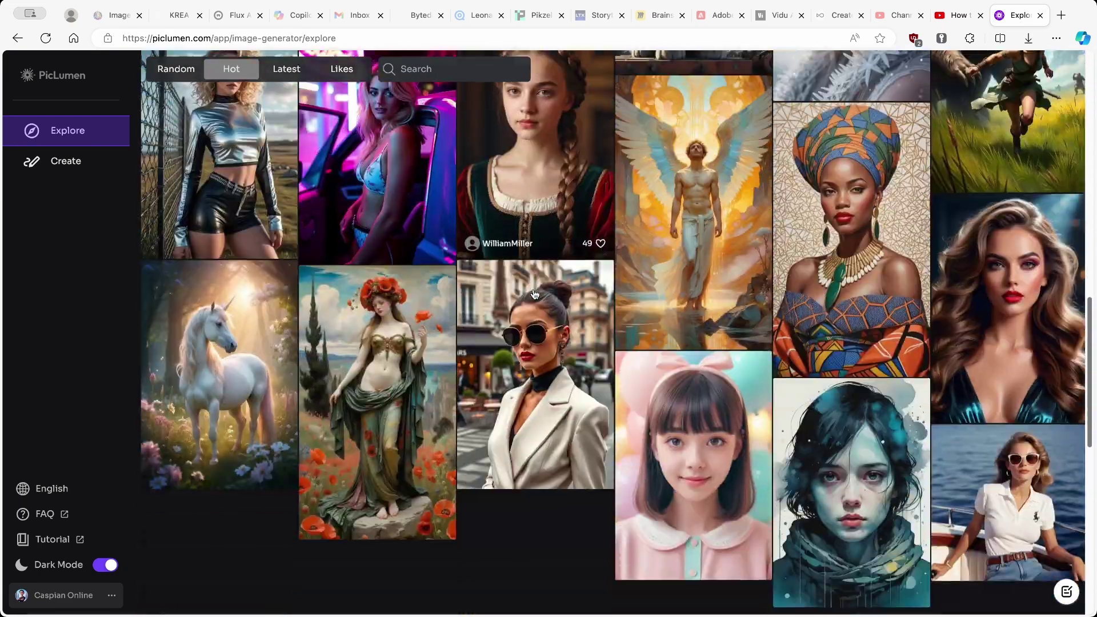
click(305, 67)
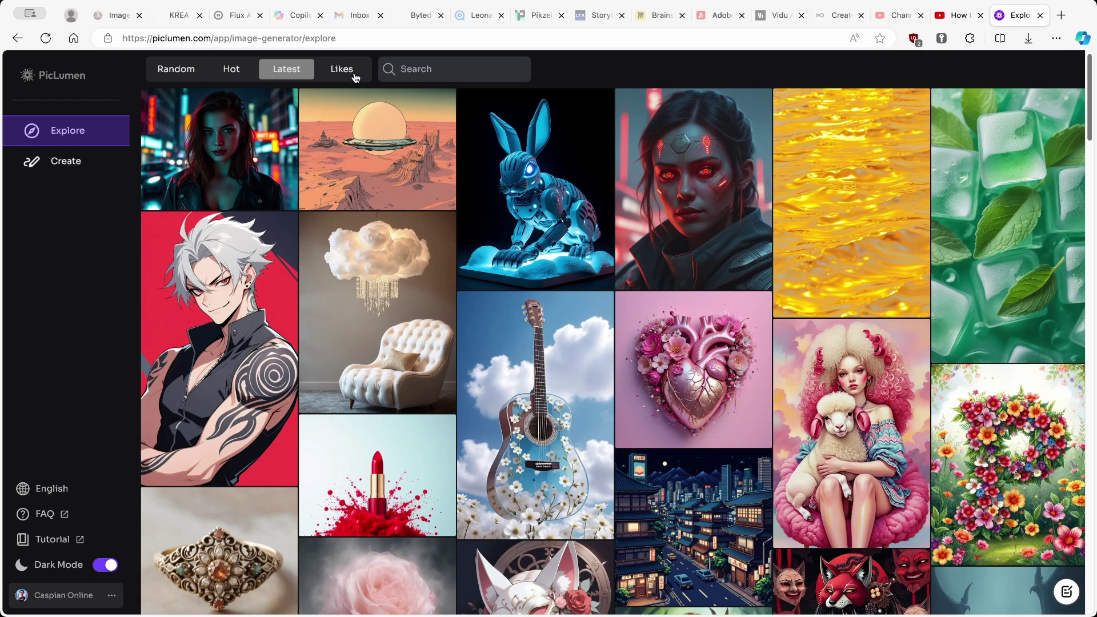
click(347, 71)
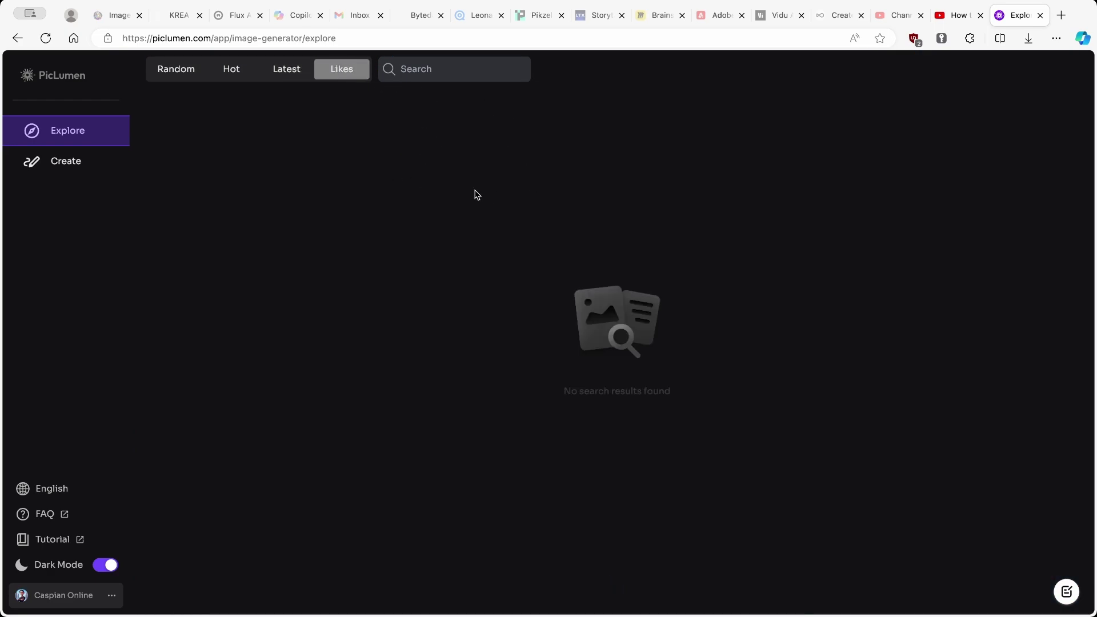
From the Create page, view the available interface languages and open the FAQ page in a separate tab.
click(93, 156)
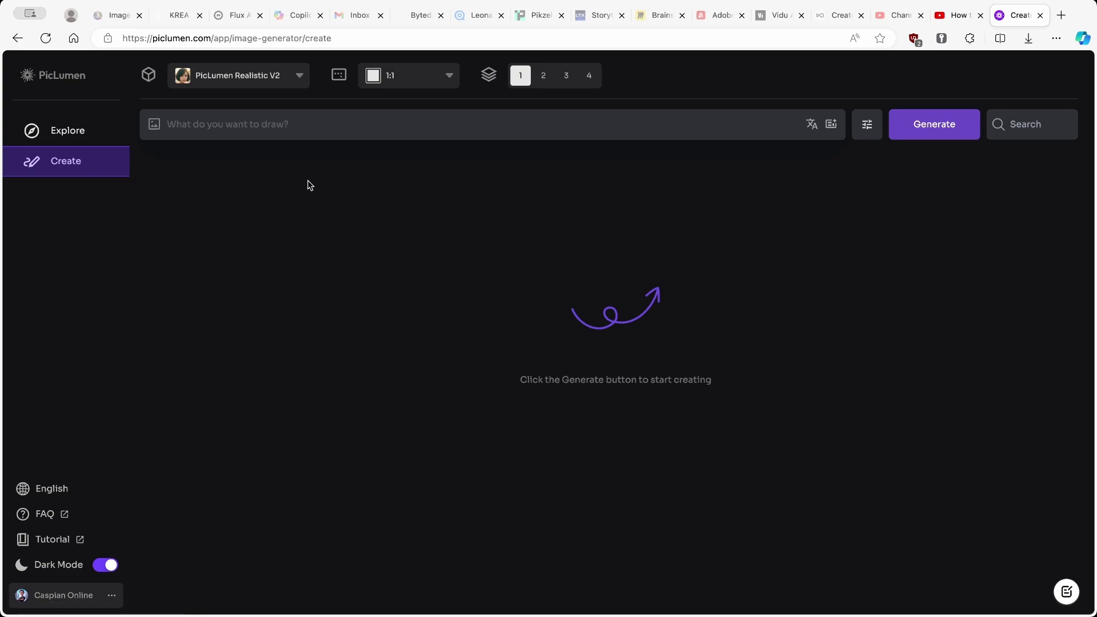
click(76, 491)
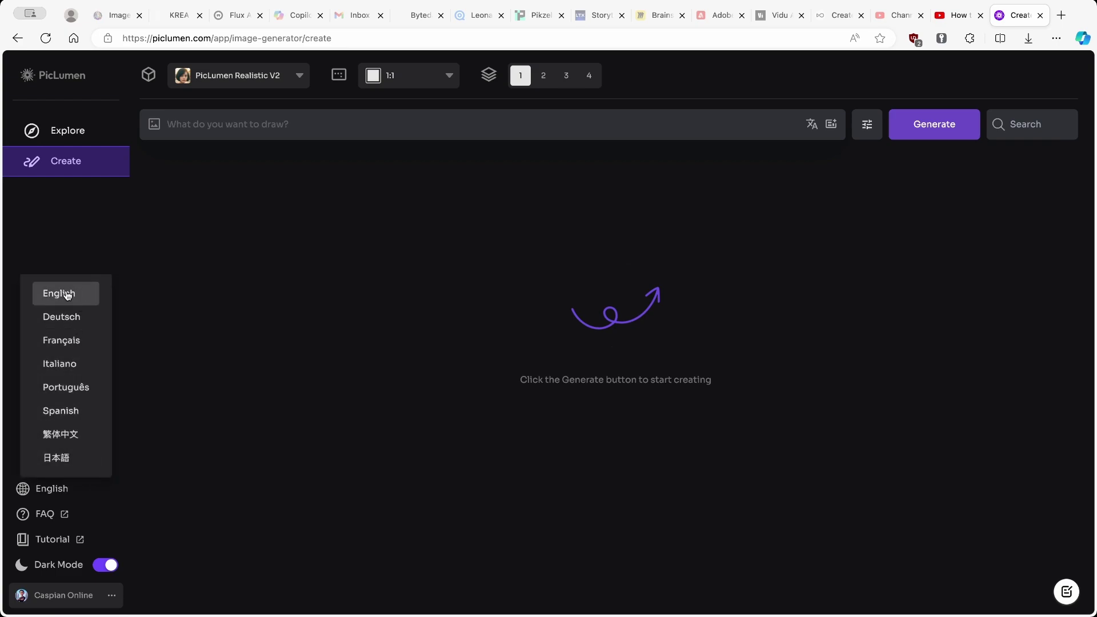
click(57, 516)
click(960, 16)
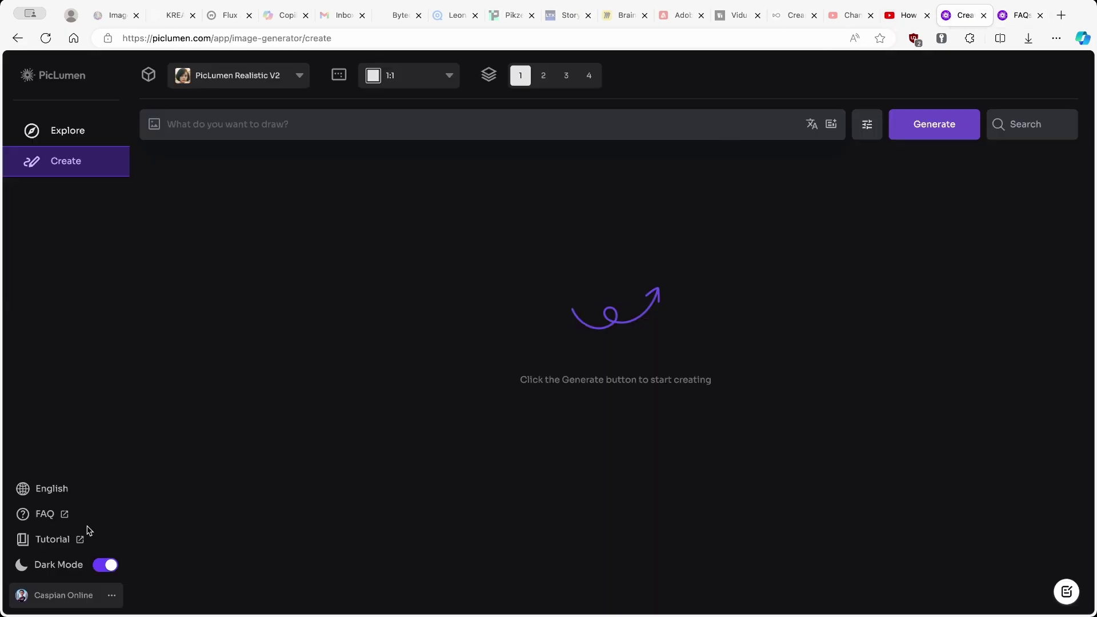
Open the Tutorial page and look through its guides, the More Articles section and its web address.
click(64, 538)
scroll(712, 171, down, 2)
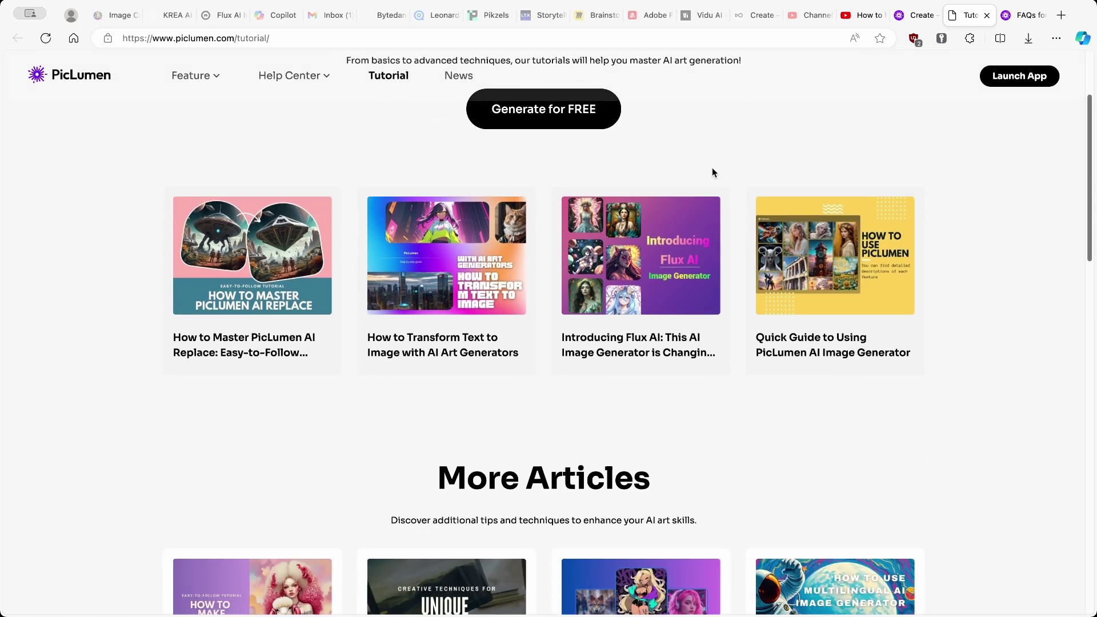
scroll(392, 203, down, 4)
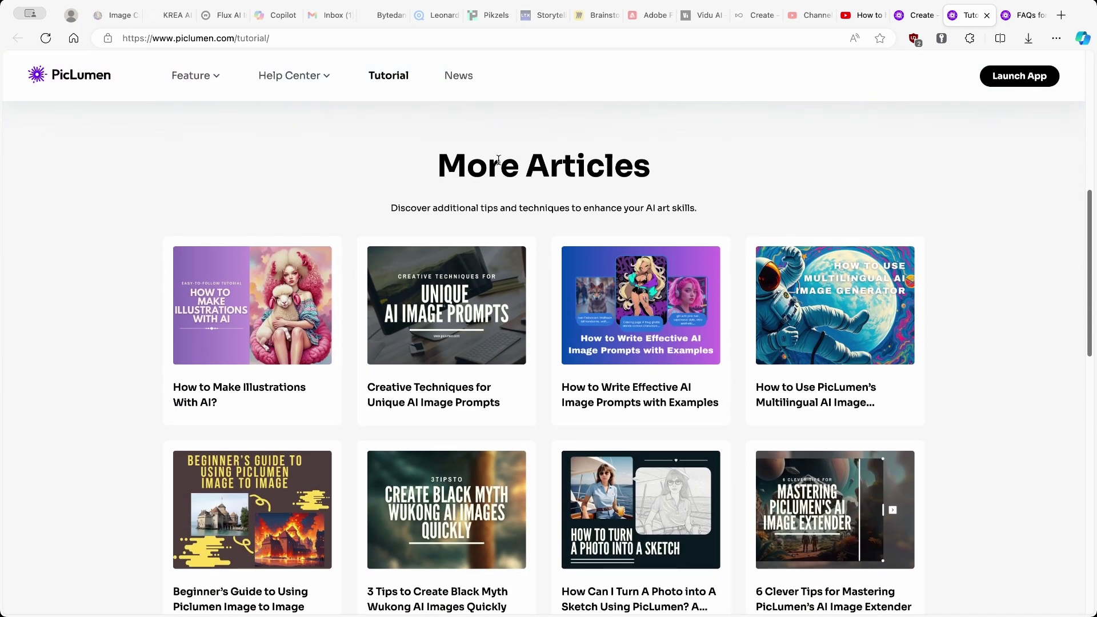
scroll(498, 160, down, 4)
scroll(400, 143, up, 2)
scroll(305, 118, down, 1)
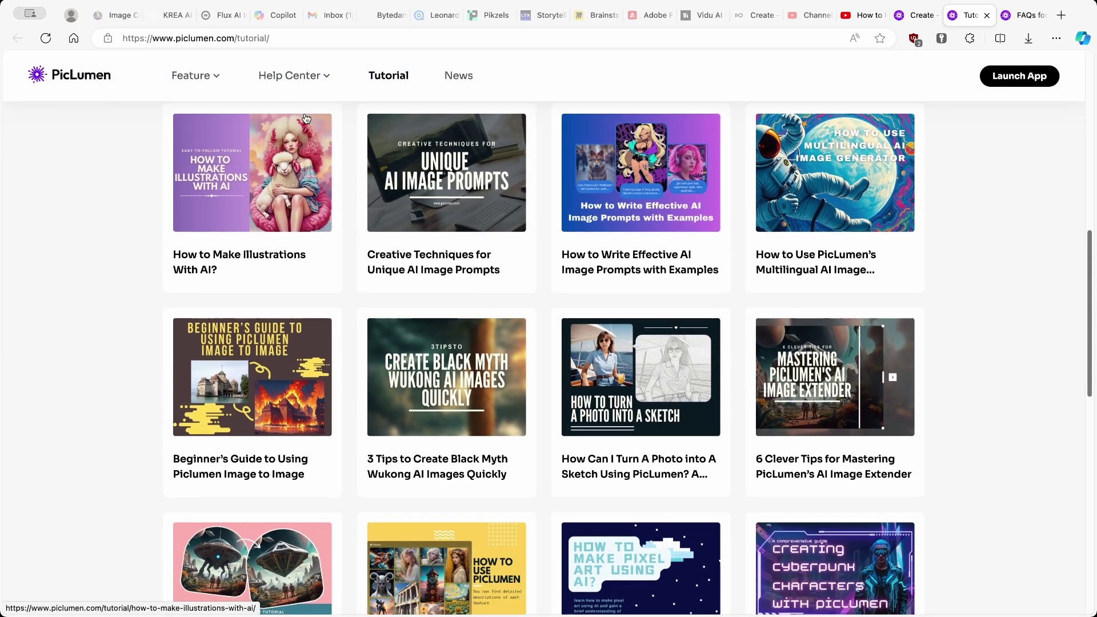
click(331, 36)
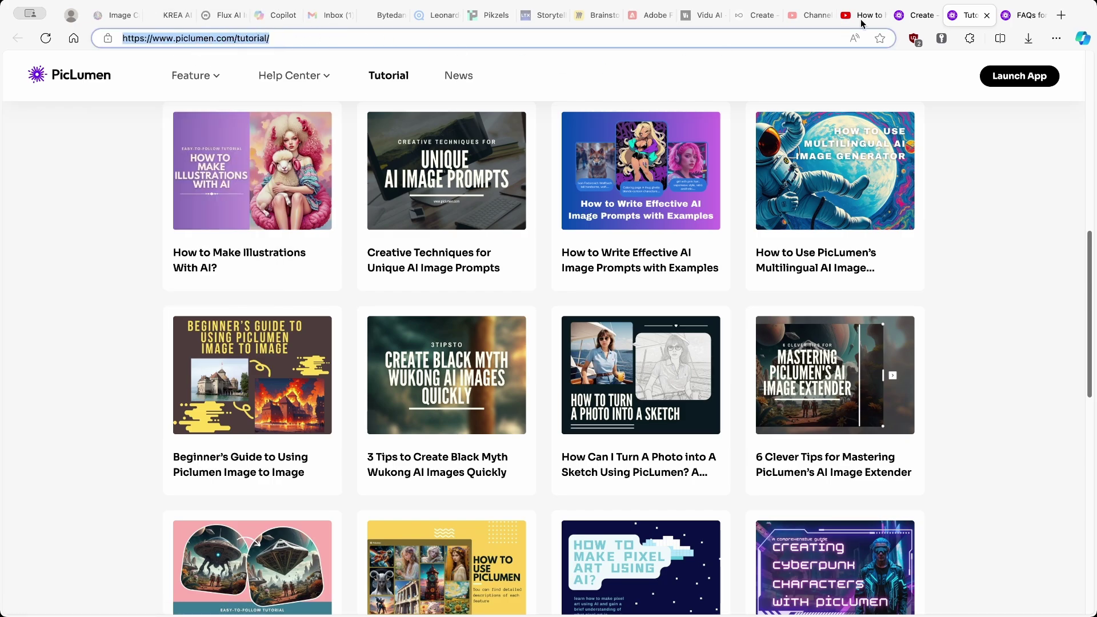
Switch to the FAQ page and look through its help topics.
key(ctrl+Tab)
scroll(584, 134, down, 1)
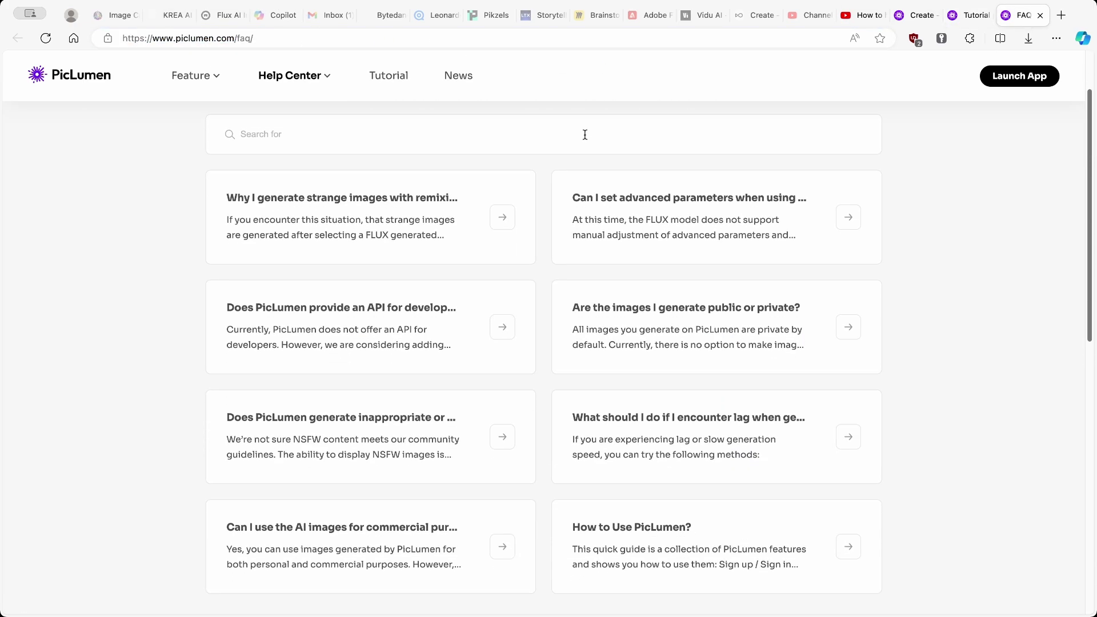
scroll(618, 178, down, 3)
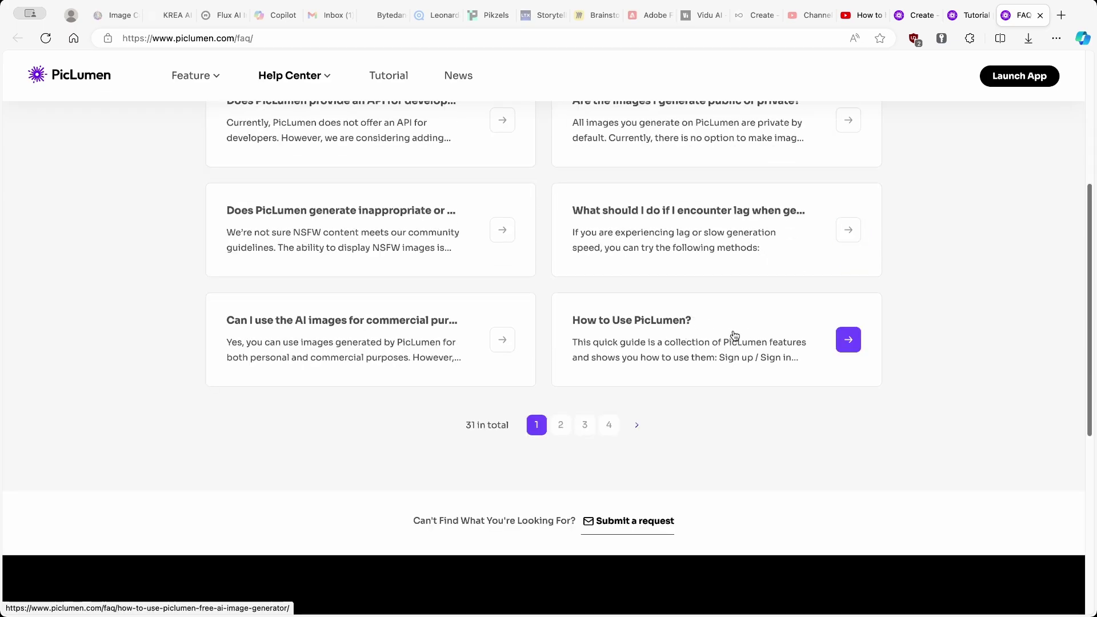
scroll(620, 318, up, 5)
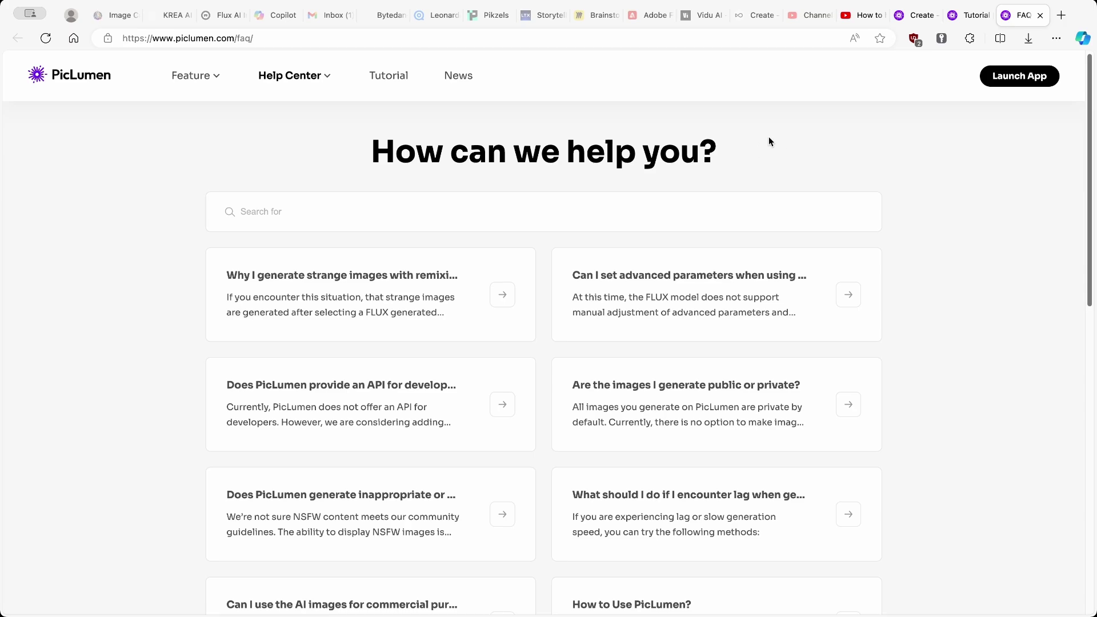
Return to the Create page and choose FLUX.1-schnell as the image generation model.
key(ctrl+shift+Tab)
key(ctrl+shift+Tab)
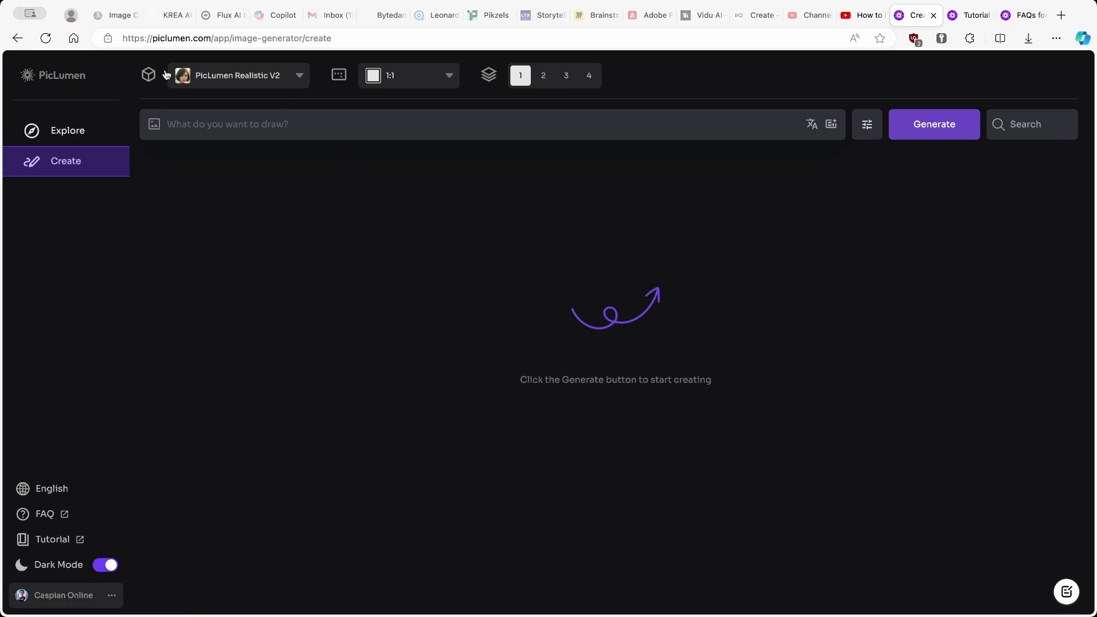
click(226, 82)
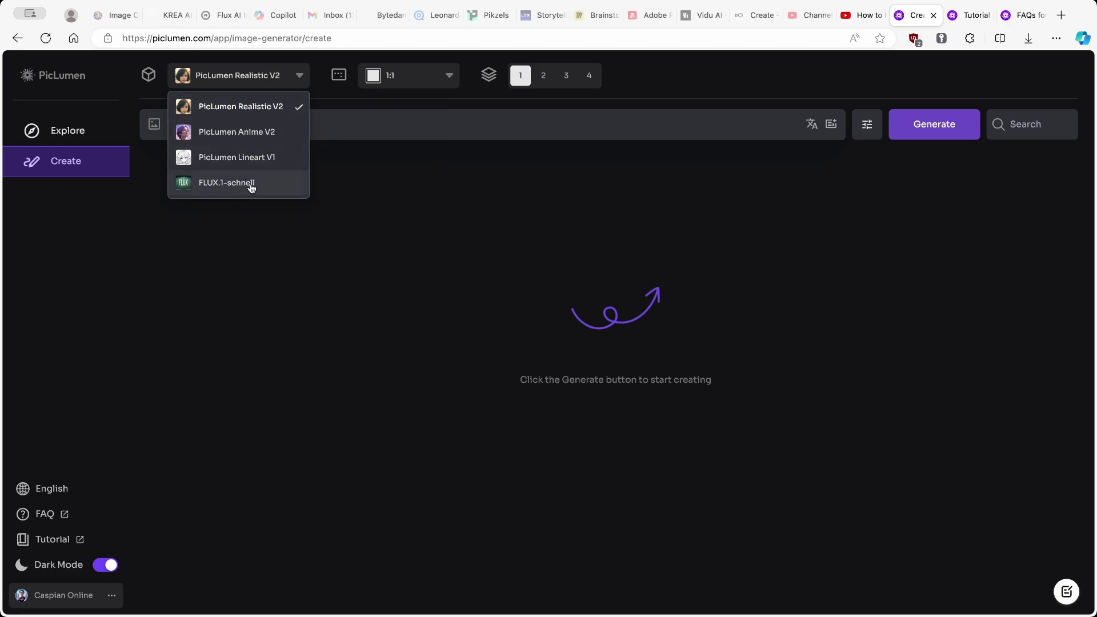
click(231, 184)
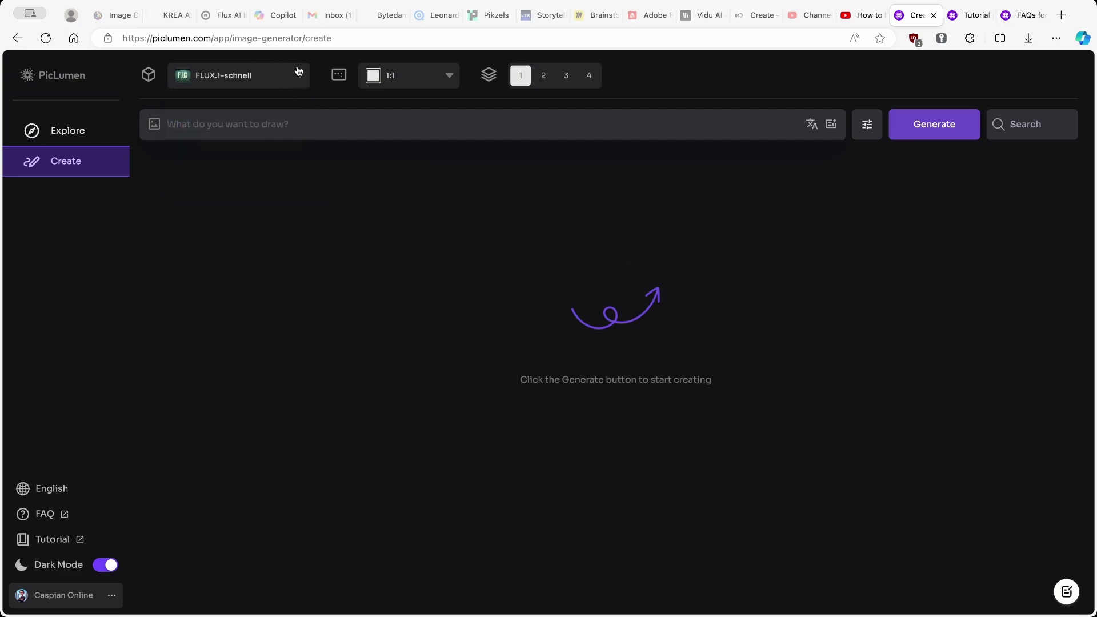
Set the image aspect ratio to 16:9.
click(411, 75)
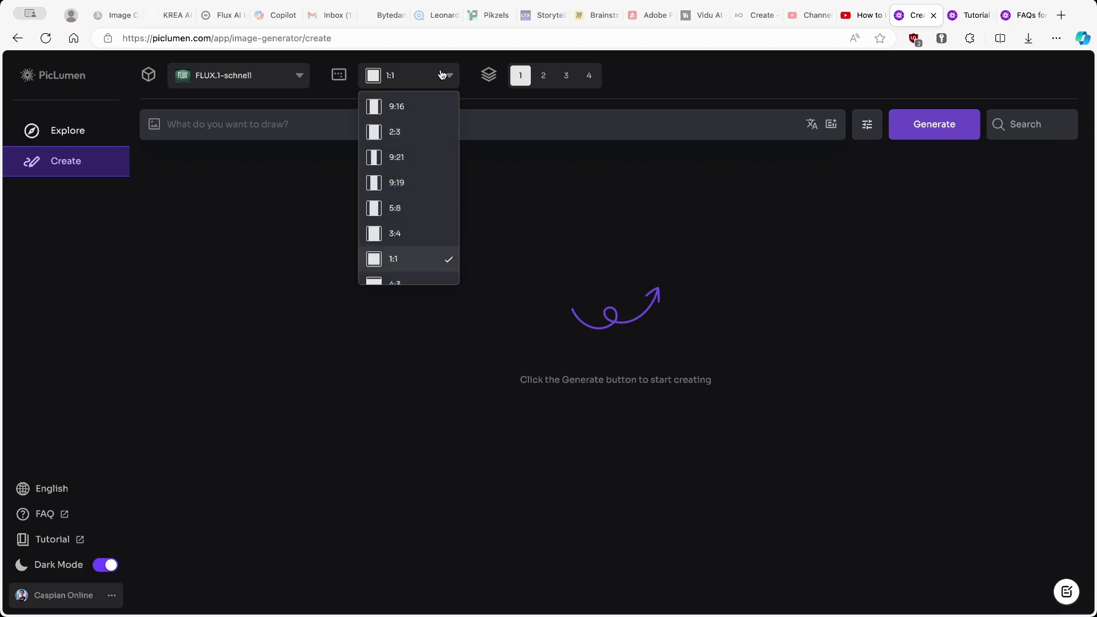
scroll(420, 144, down, 2)
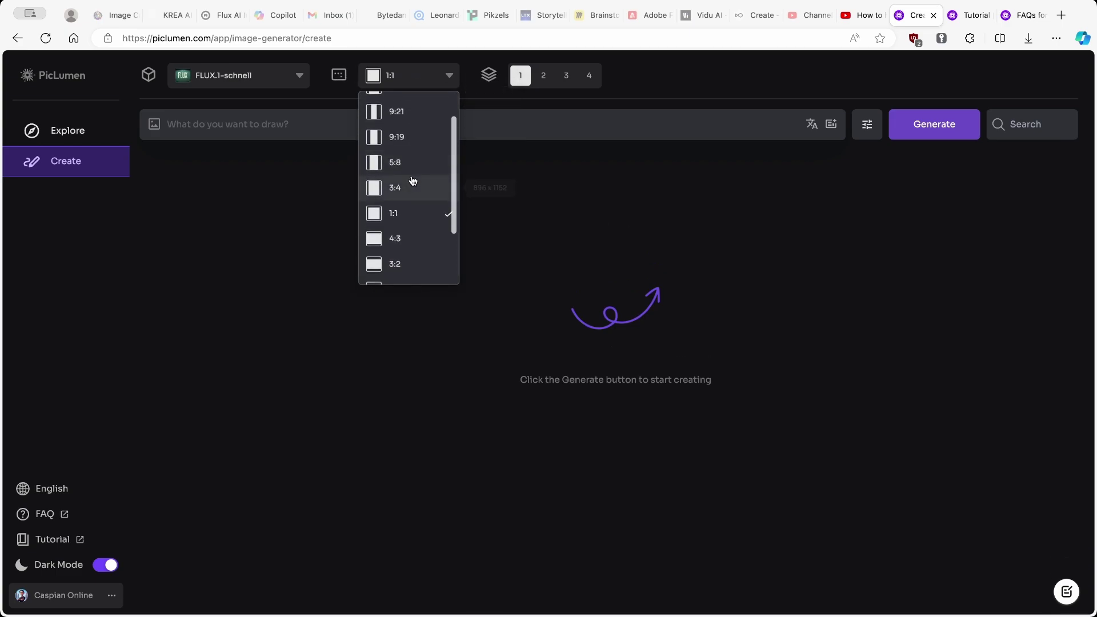
scroll(408, 191, up, 1)
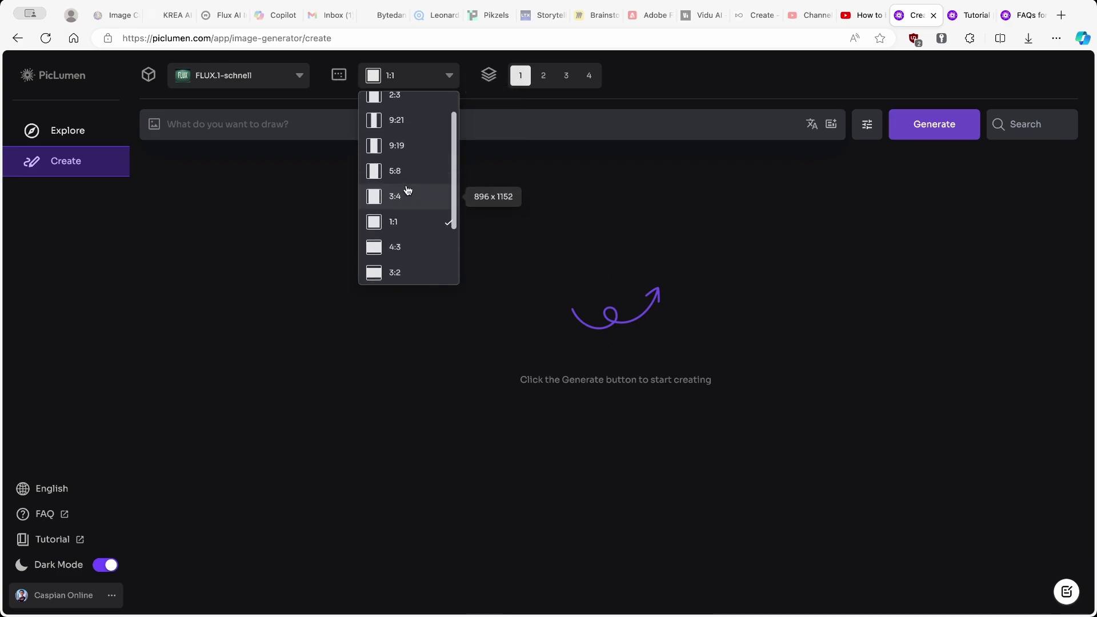
drag(460, 178, 459, 270)
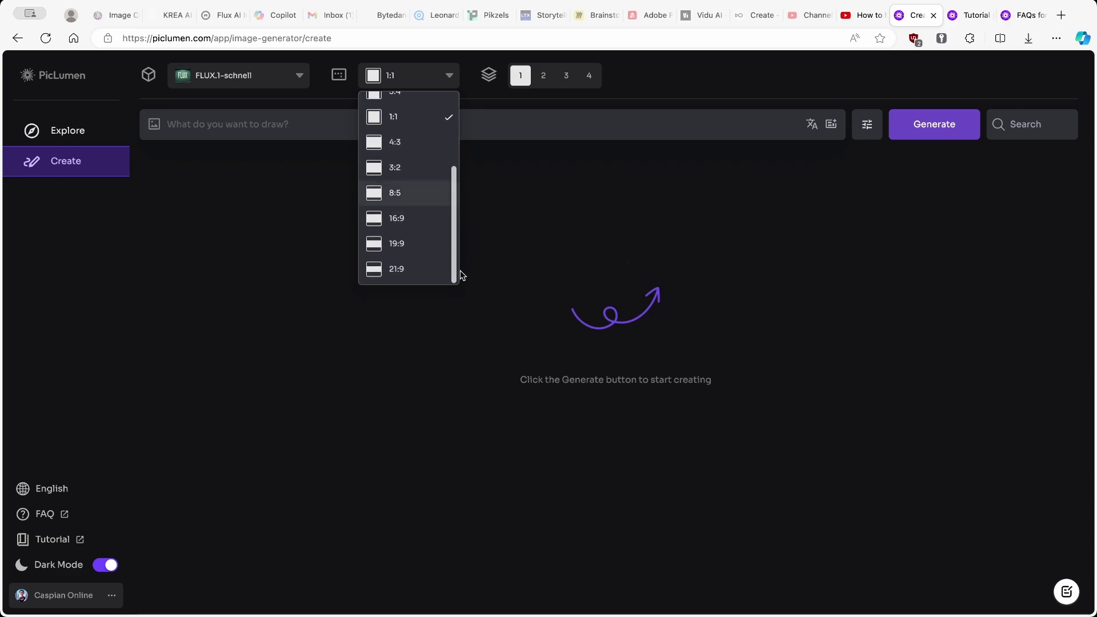
click(428, 224)
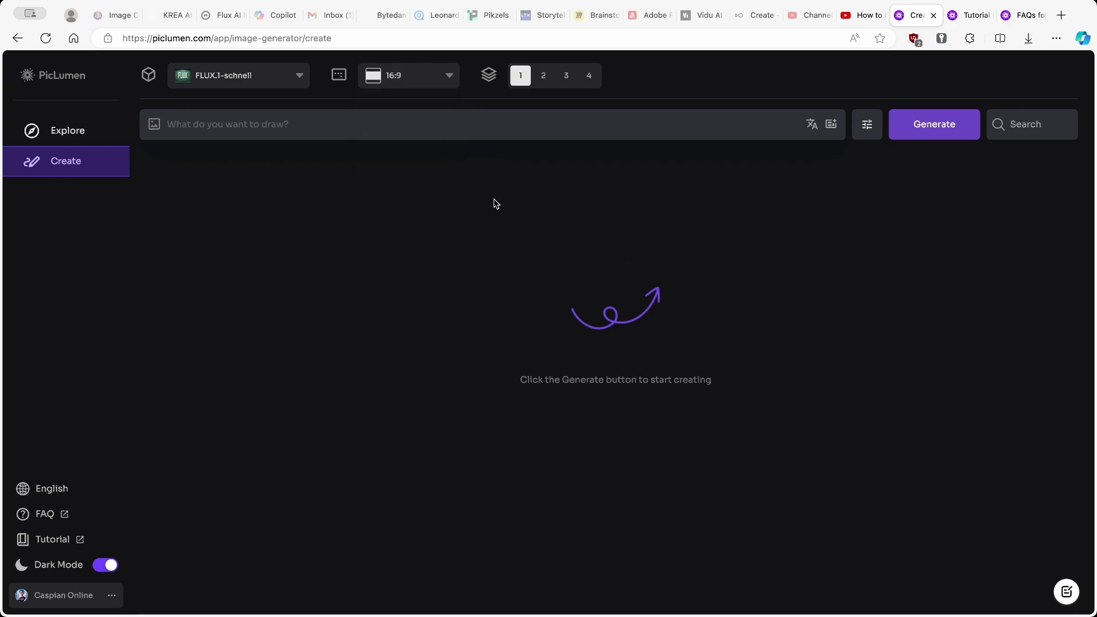
Review the available aspect ratios and their pixel dimensions without changing the selected ratio.
click(447, 79)
scroll(421, 205, up, 5)
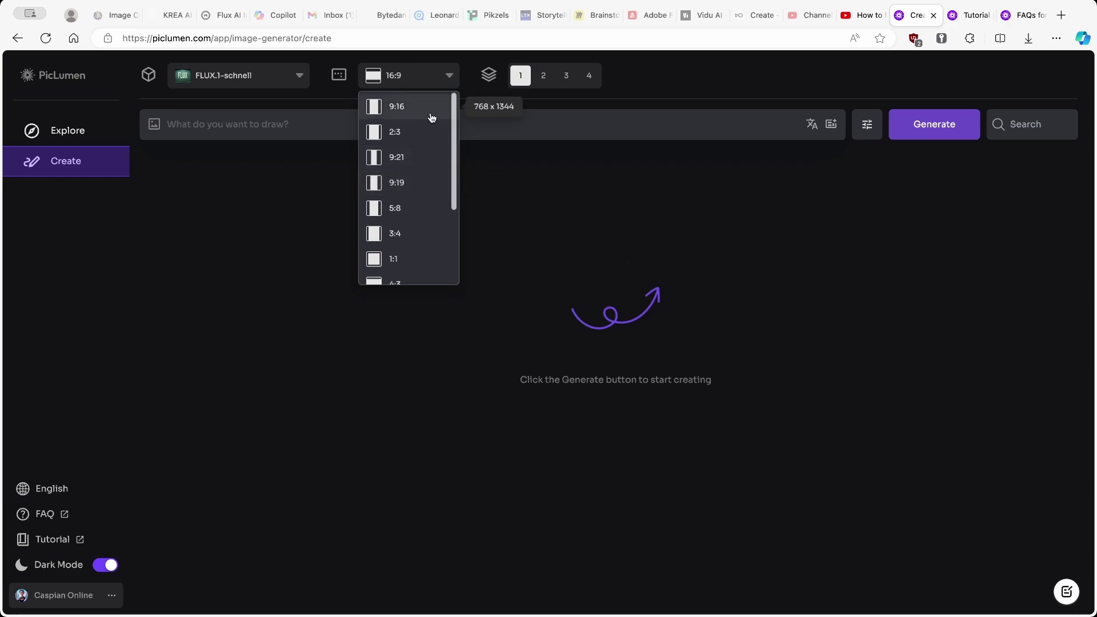
scroll(411, 247, down, 1)
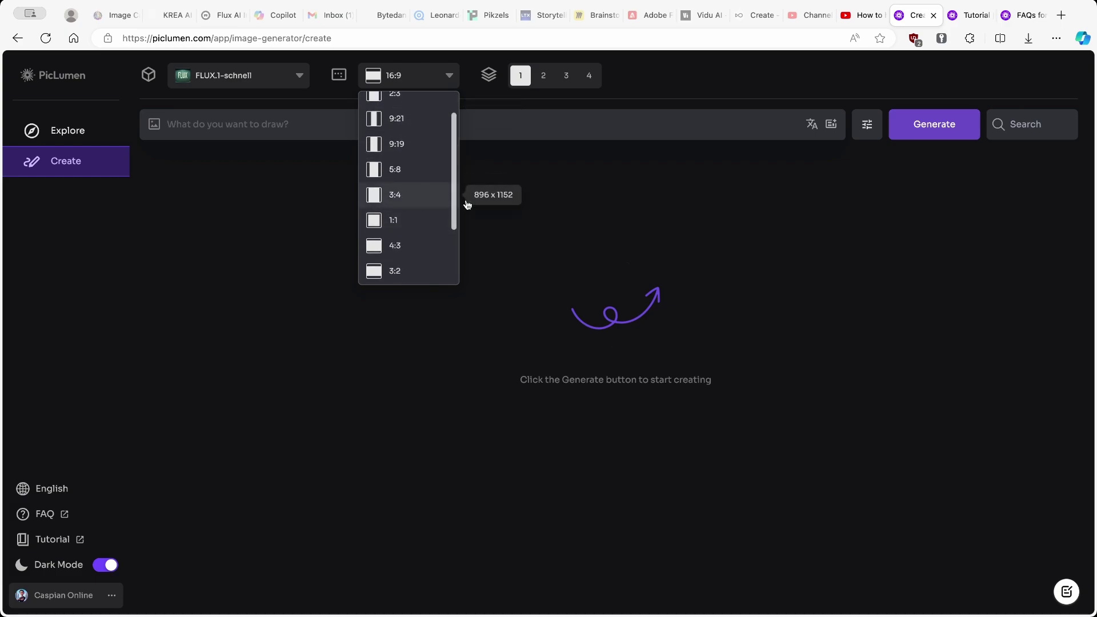
click(438, 74)
click(412, 74)
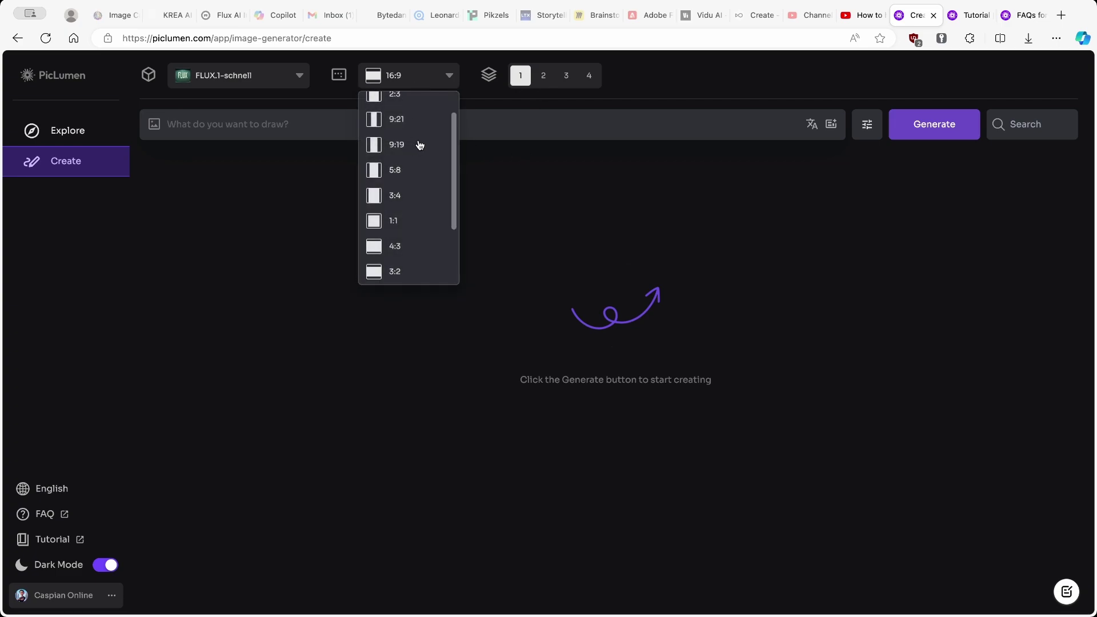
scroll(416, 144, up, 1)
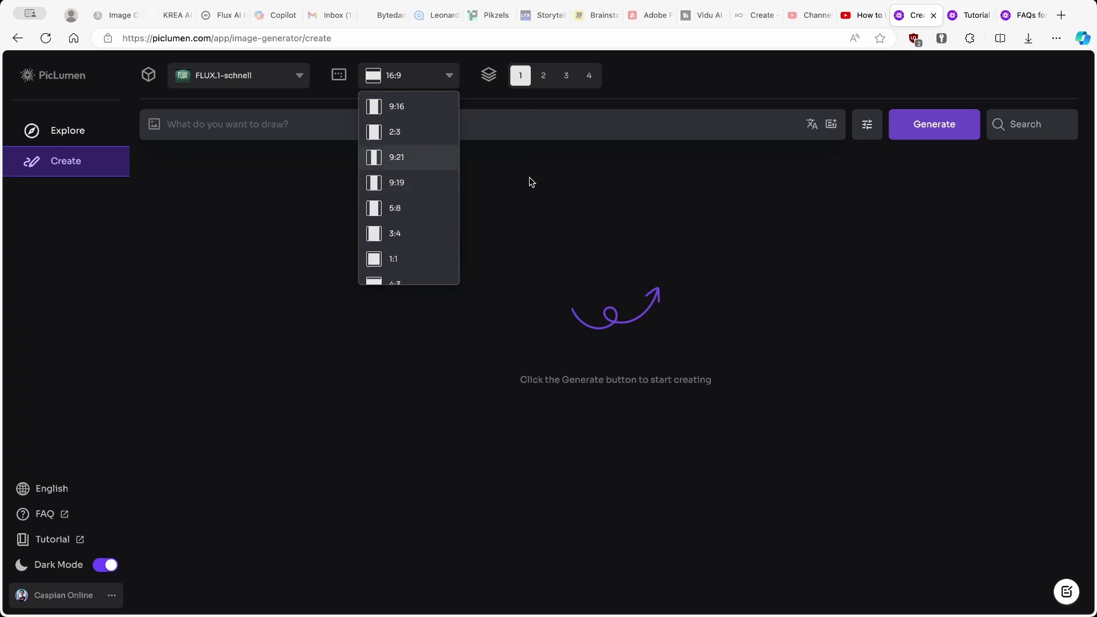
Set the number of images to 4 and enter the prompt "a yacht on an open sea".
click(537, 207)
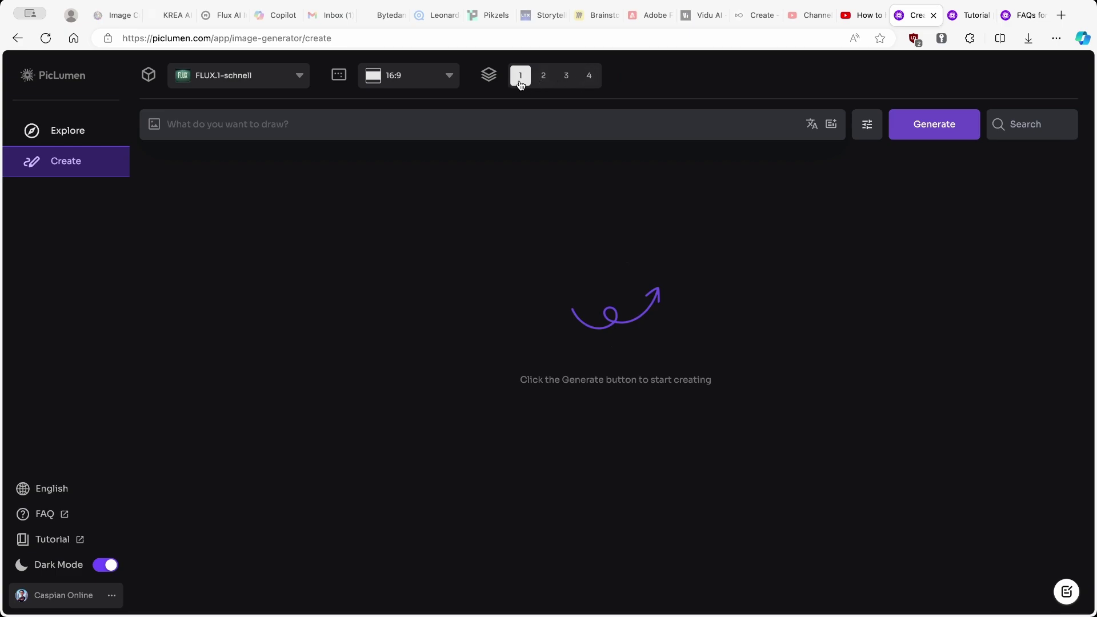
click(587, 79)
click(568, 128)
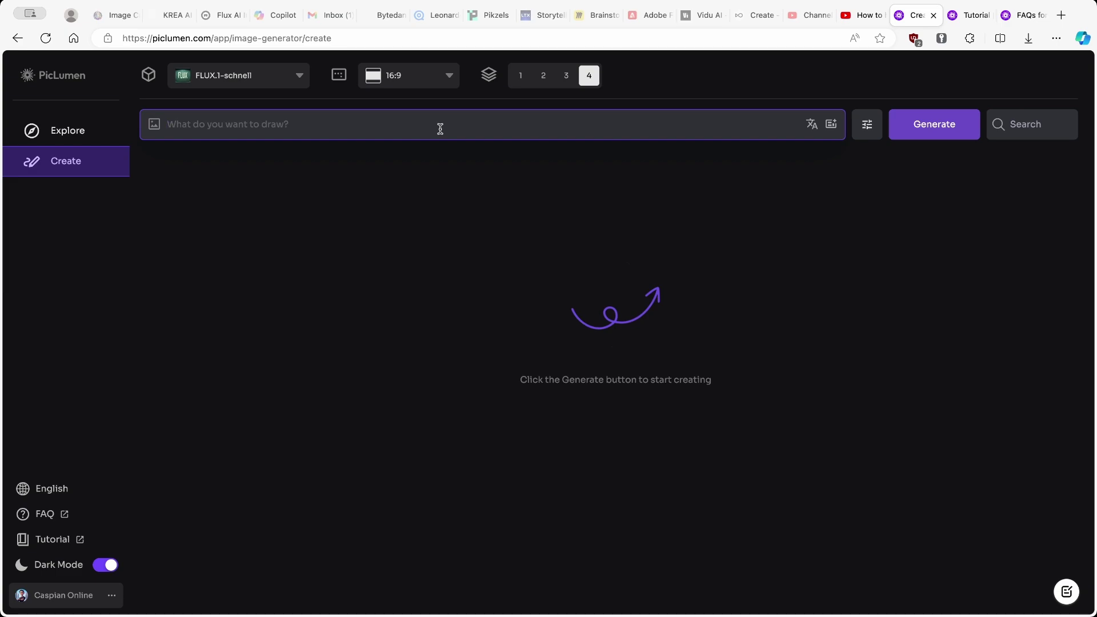
text(a yacht on an open sea)
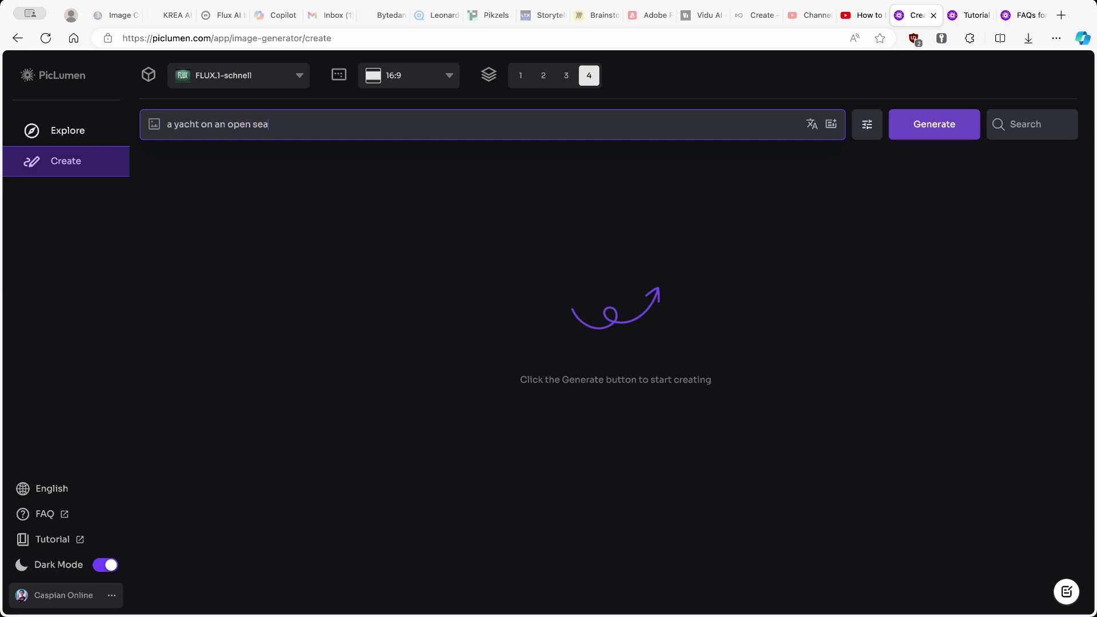
Expand the short yacht prompt into a detailed description with the prompt enhancer.
drag(307, 124, 166, 124)
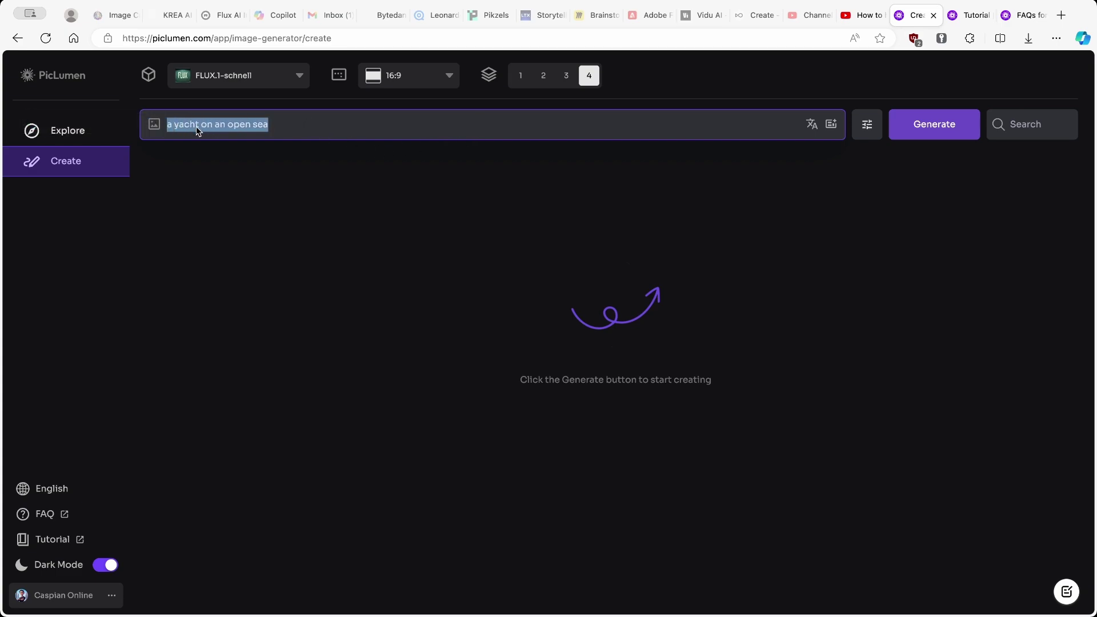
click(364, 121)
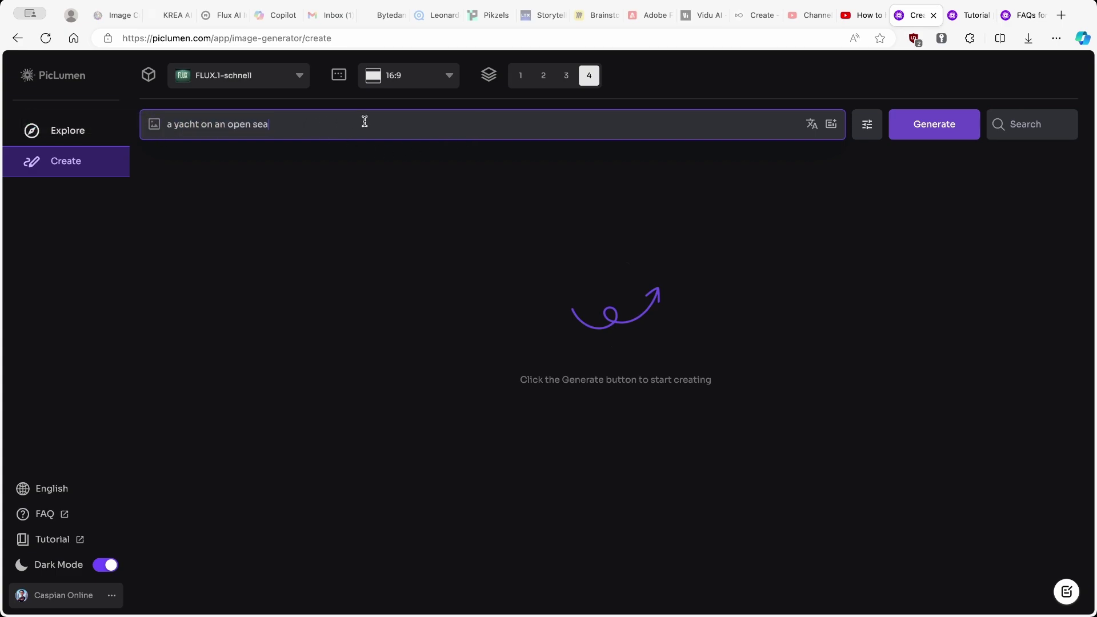
click(831, 124)
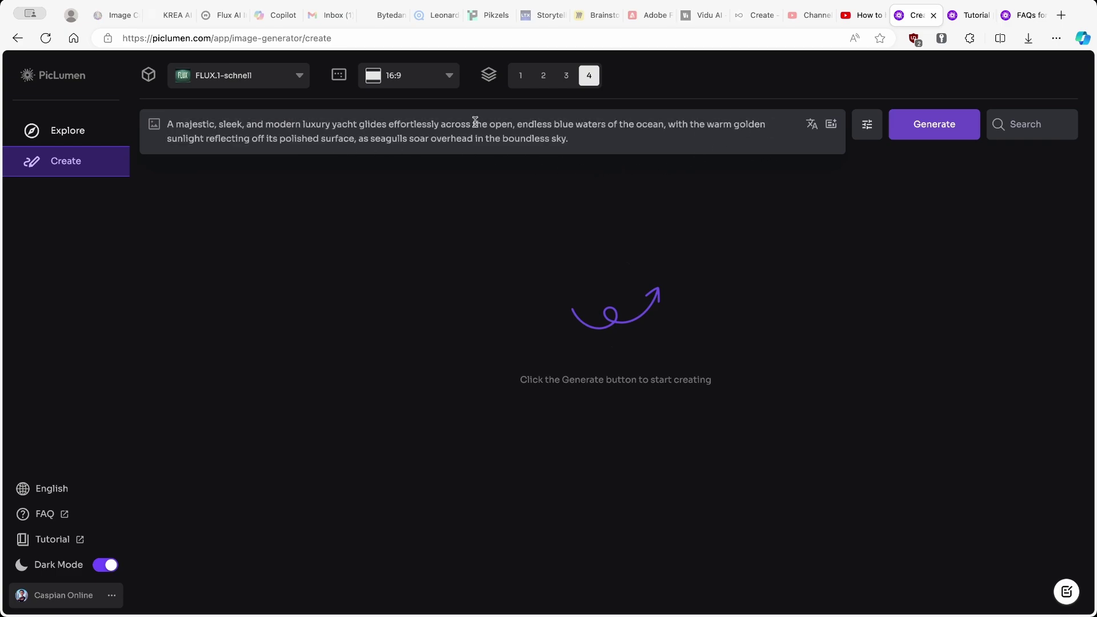
drag(574, 138, 171, 117)
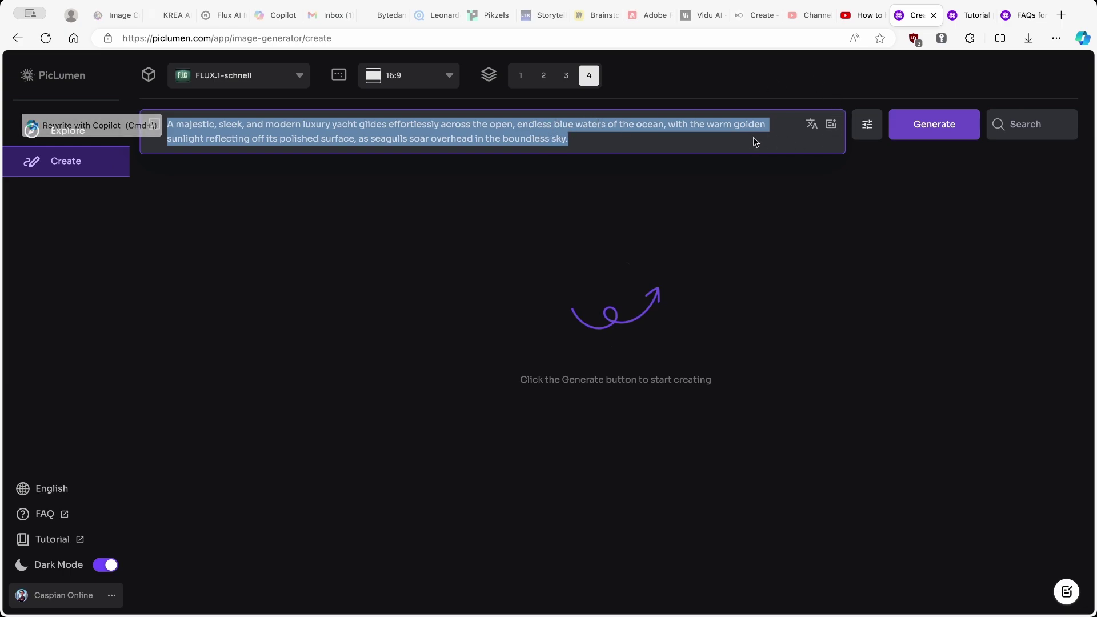
Try to translate the enhanced yacht prompt.
click(811, 127)
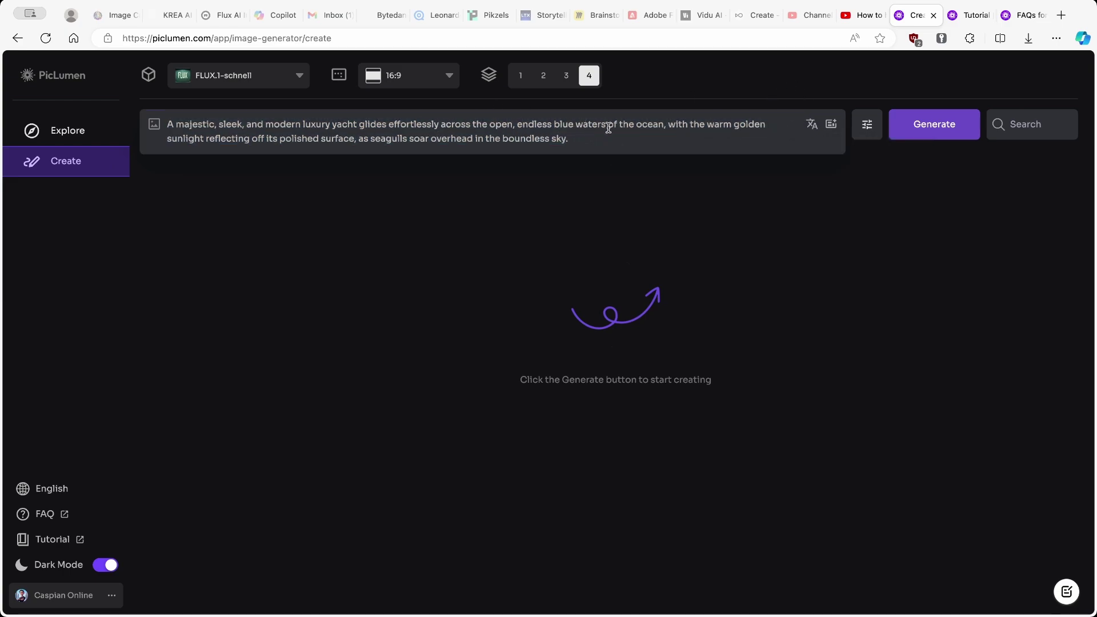
click(410, 124)
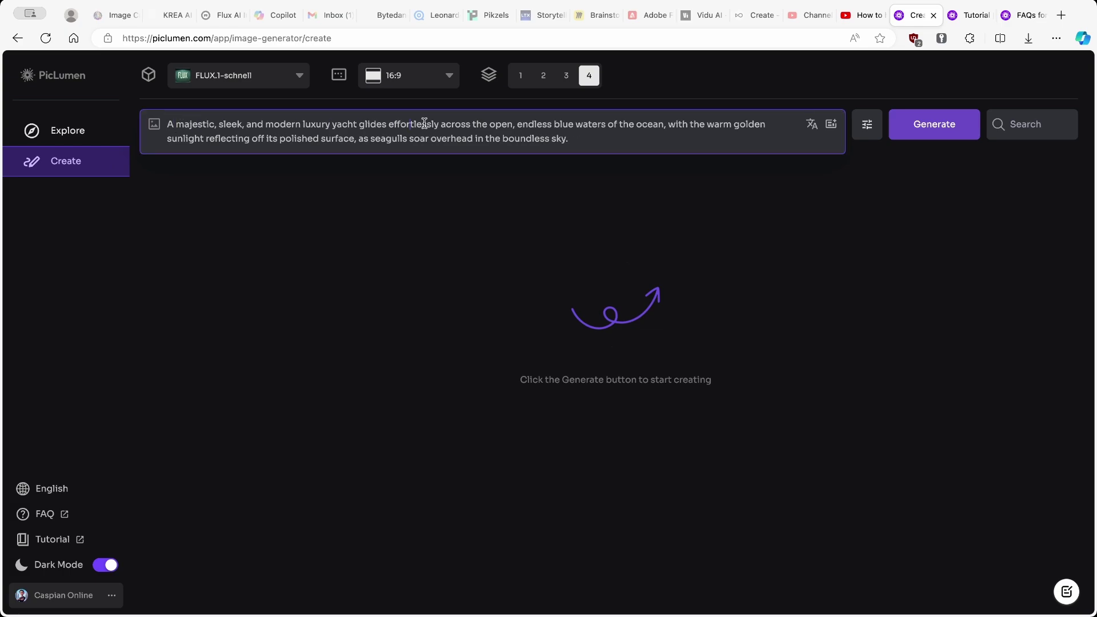
drag(577, 142, 166, 124)
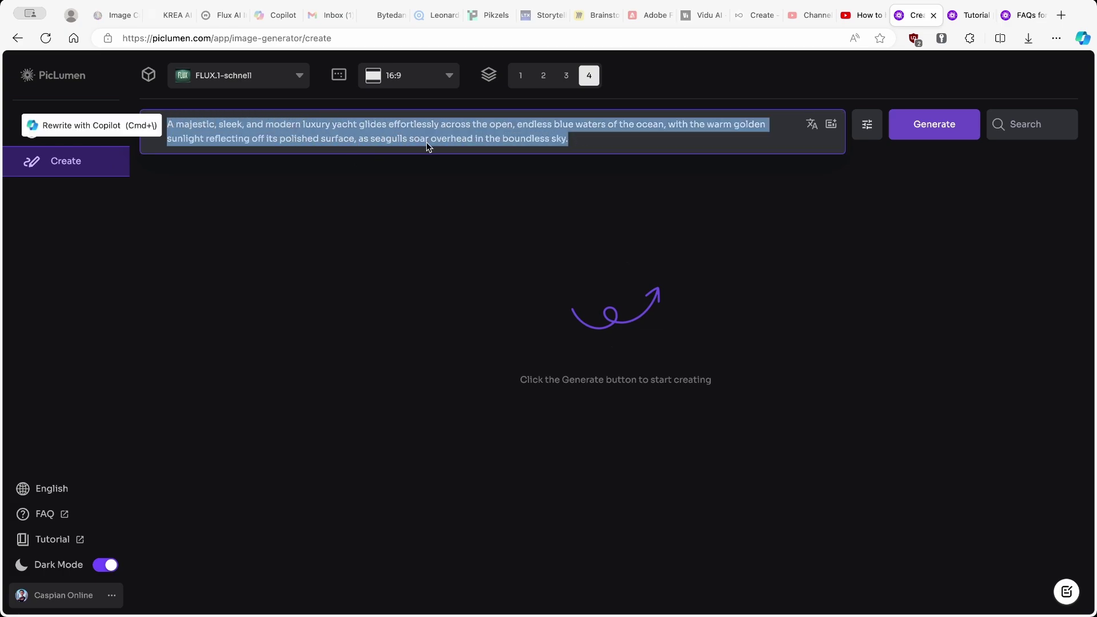
Check the CFG Scale and Steps options in the advanced settings and generate the yacht images.
click(866, 125)
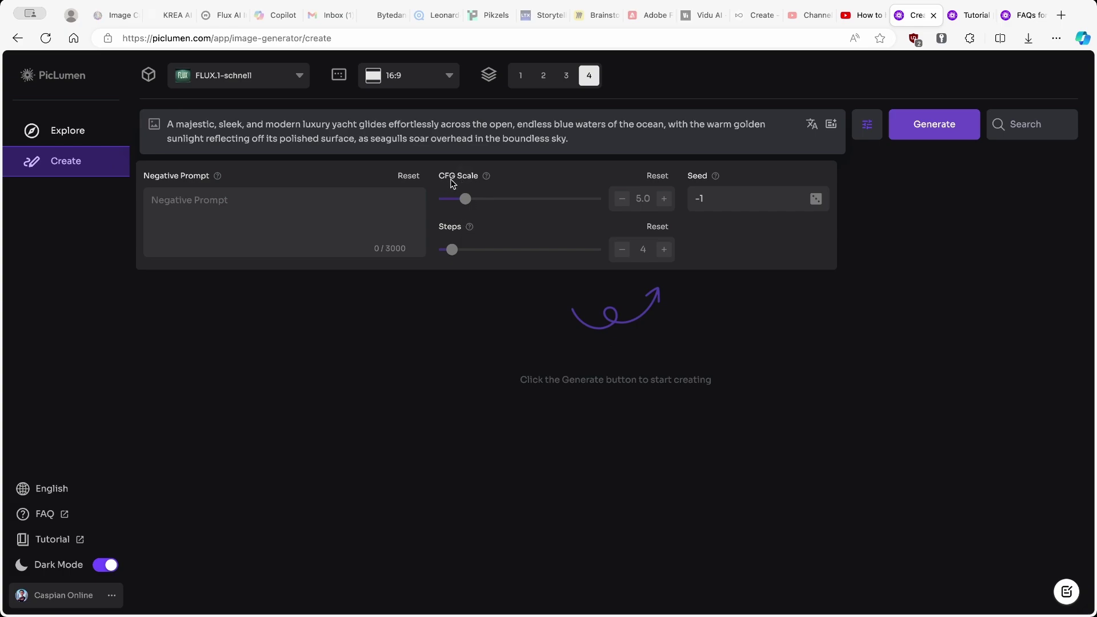
mouse_move(487, 179)
mouse_move(473, 231)
mouse_move(452, 249)
click(919, 135)
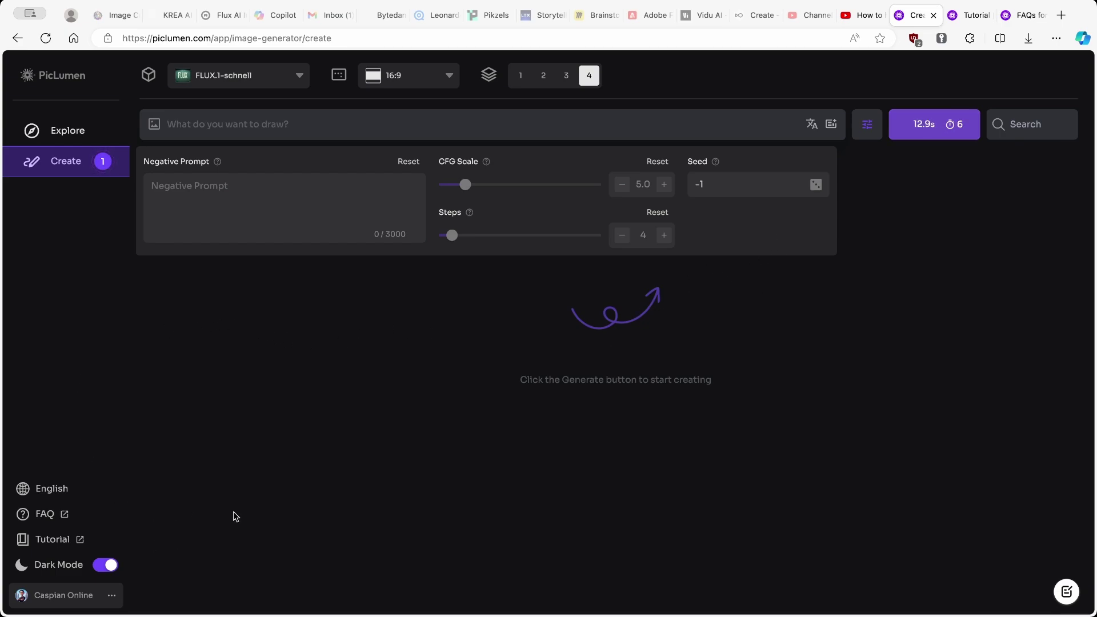
Open the account's Usage Dashboard to check the generation statistics and daily fast hours.
click(88, 599)
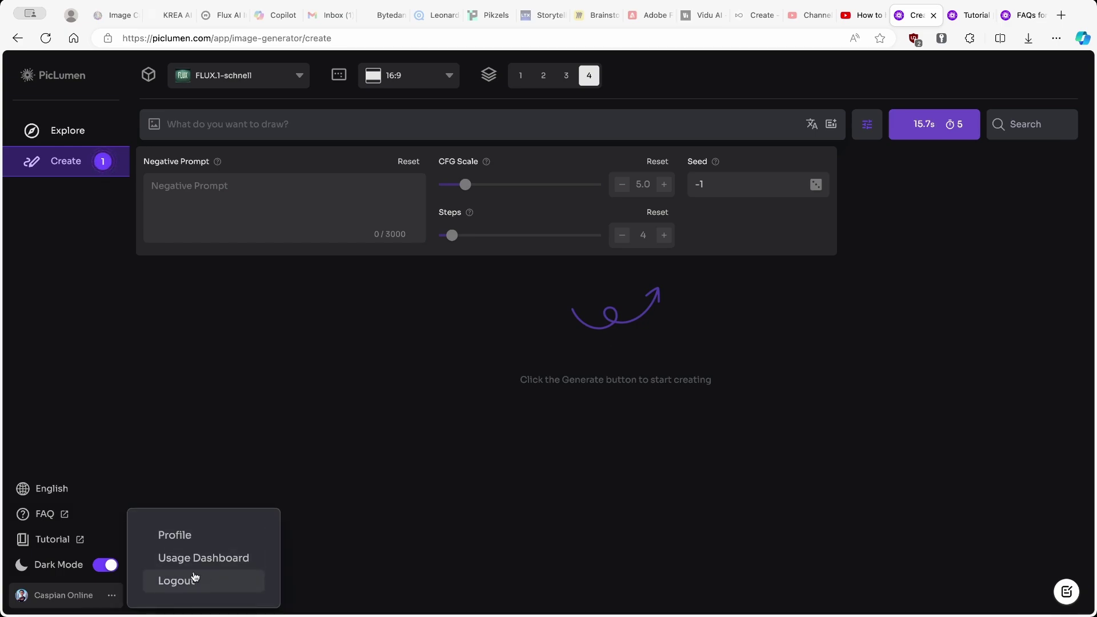
click(112, 596)
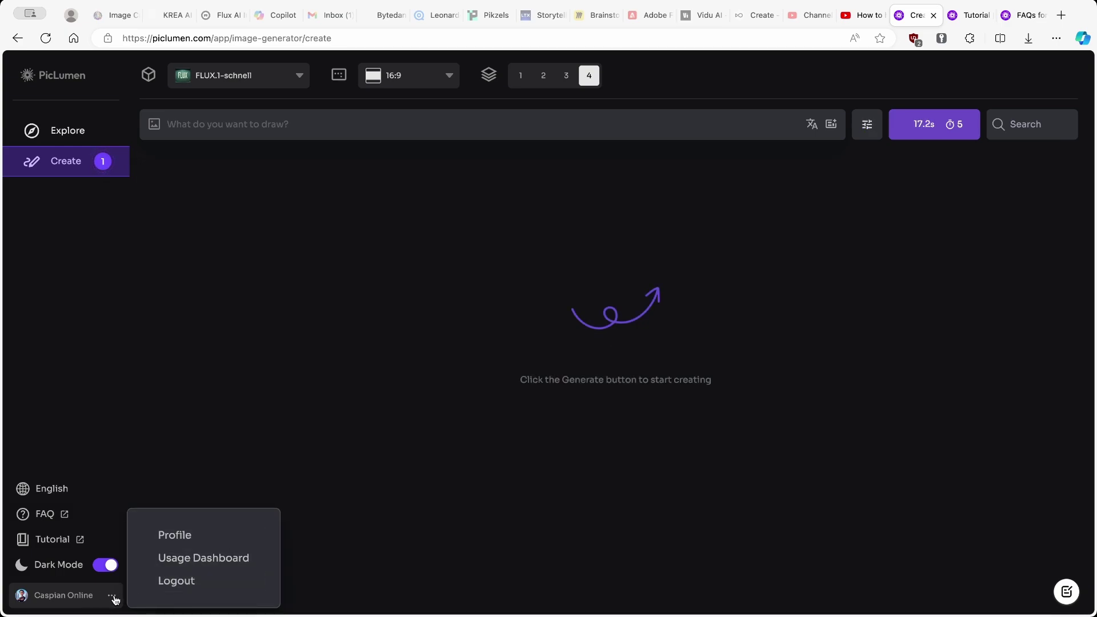
click(190, 559)
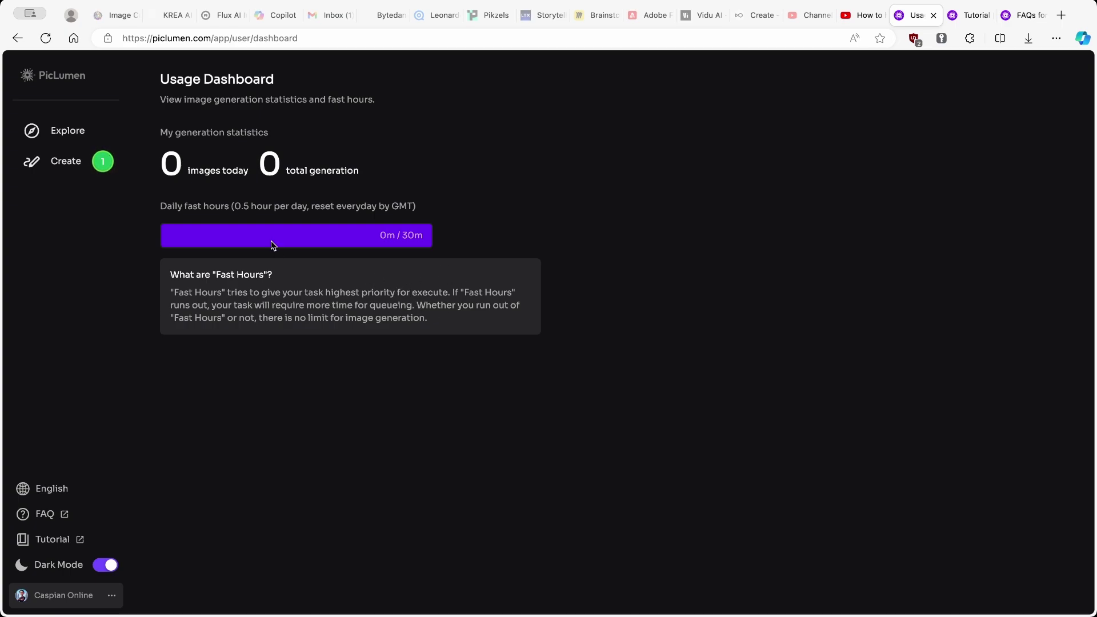
Return to the Create page and look through the four generated yacht images.
click(64, 161)
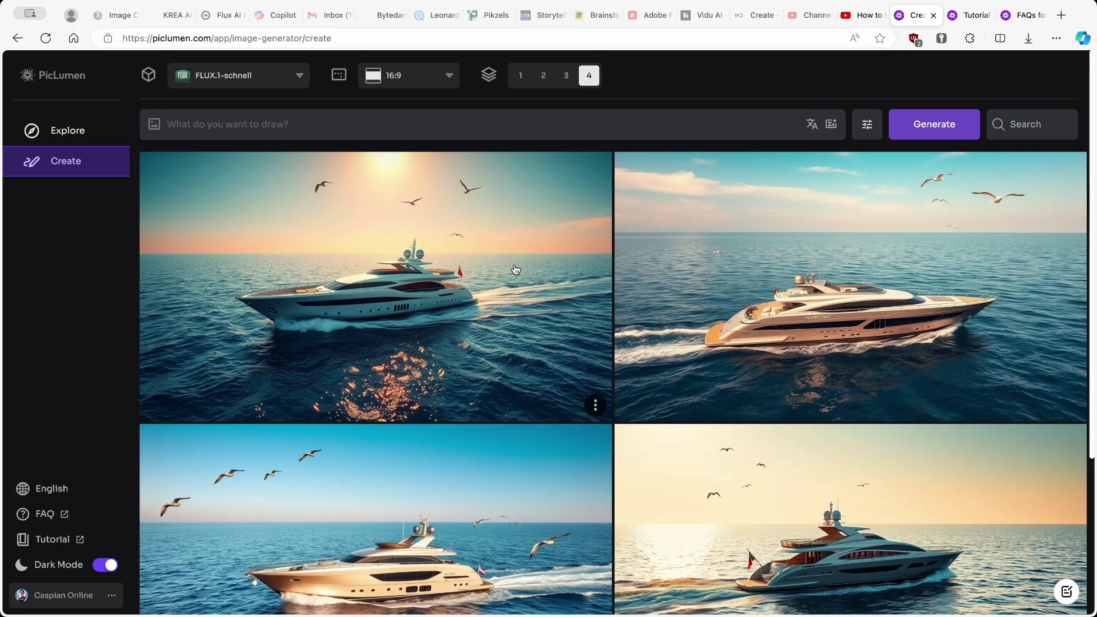
scroll(500, 274, down, 4)
scroll(503, 311, up, 4)
scroll(532, 394, down, 4)
scroll(498, 317, up, 4)
scroll(563, 356, down, 4)
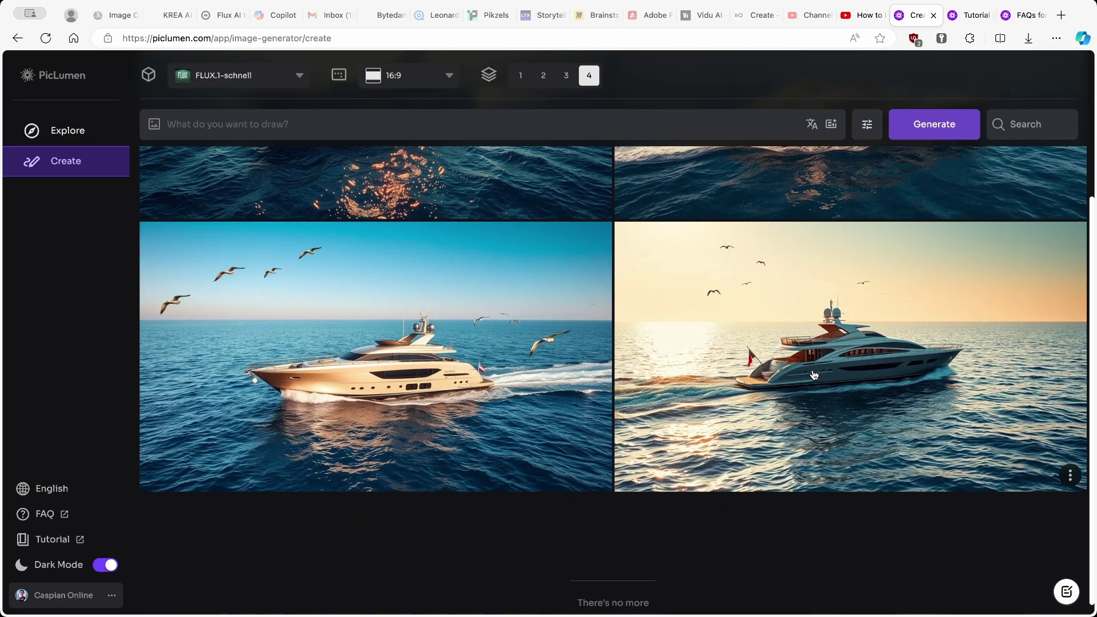
scroll(563, 355, up, 4)
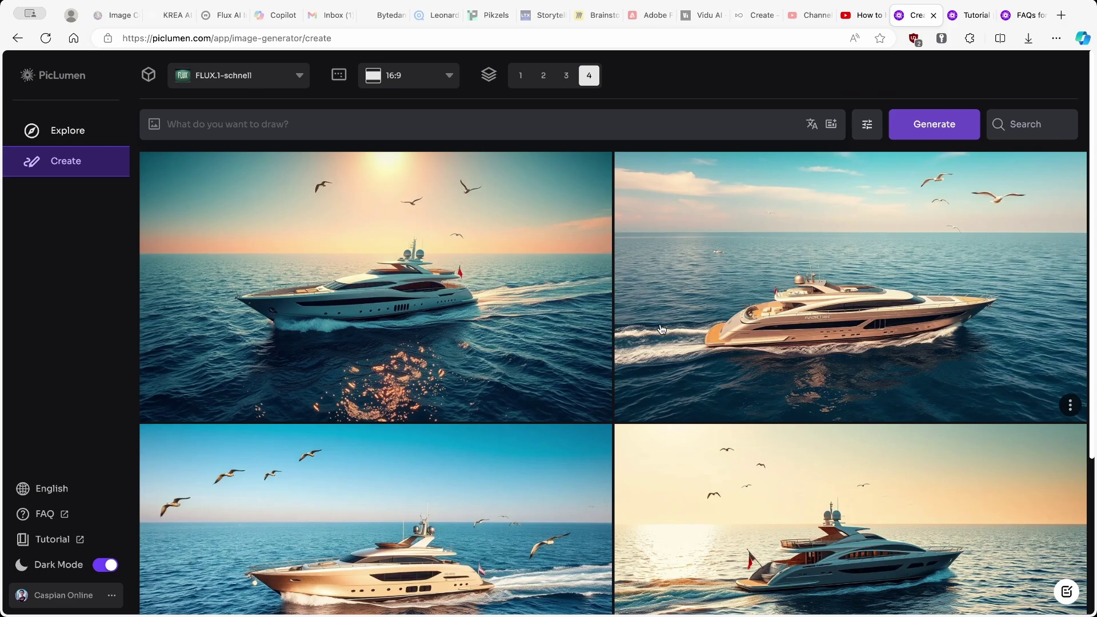
scroll(525, 283, down, 3)
scroll(572, 298, up, 3)
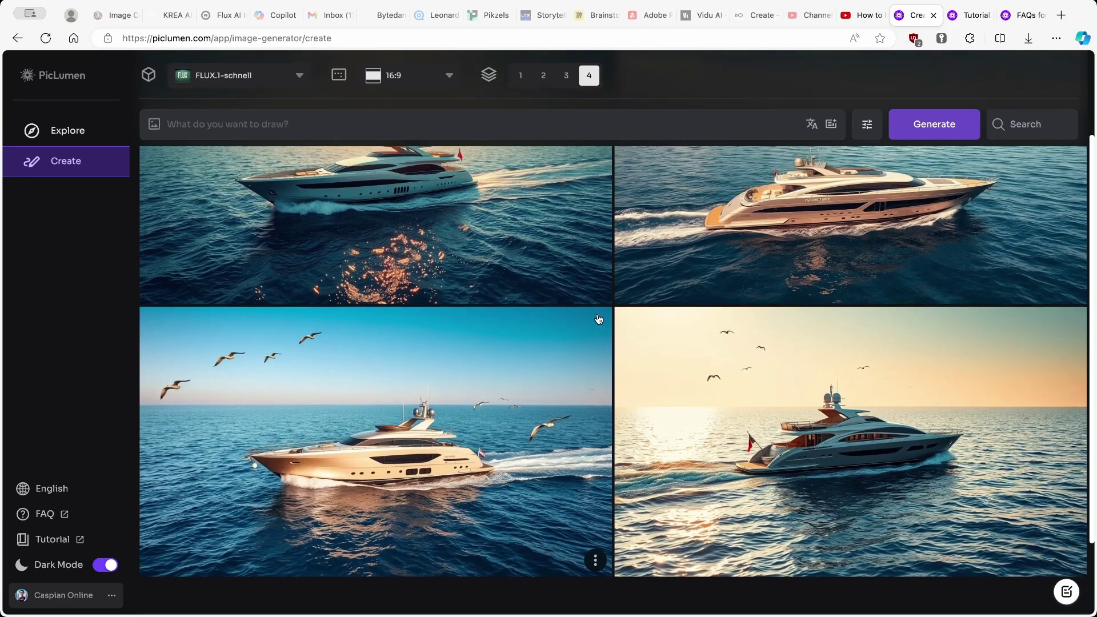
scroll(633, 312, down, 3)
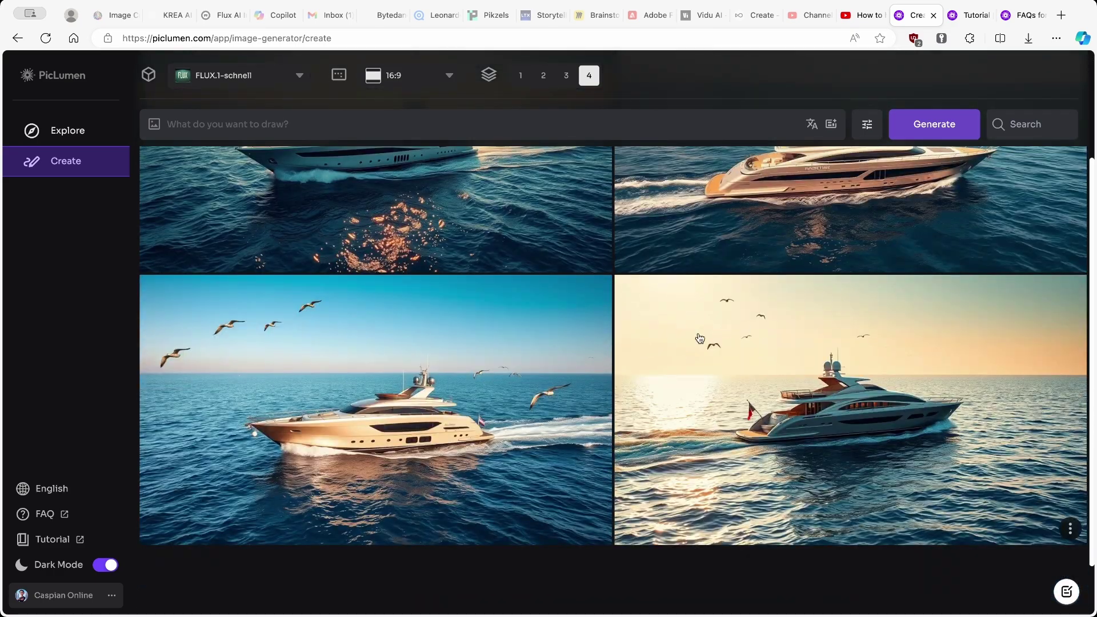
scroll(657, 325, up, 3)
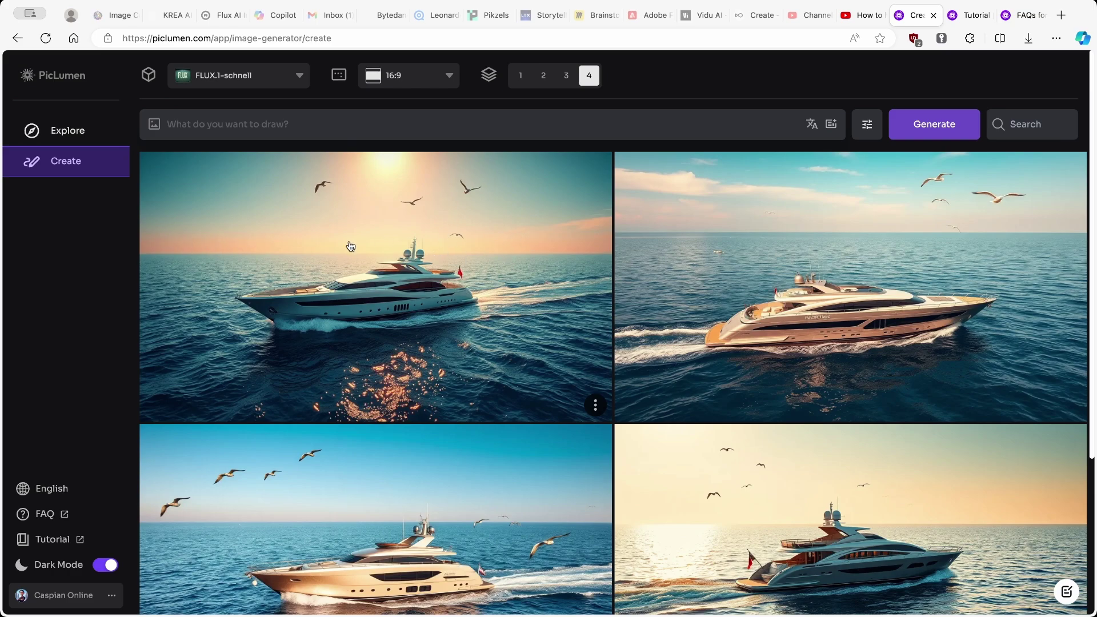
Download the first generated yacht image, the one with the sun above the sea.
click(596, 406)
mouse_move(605, 407)
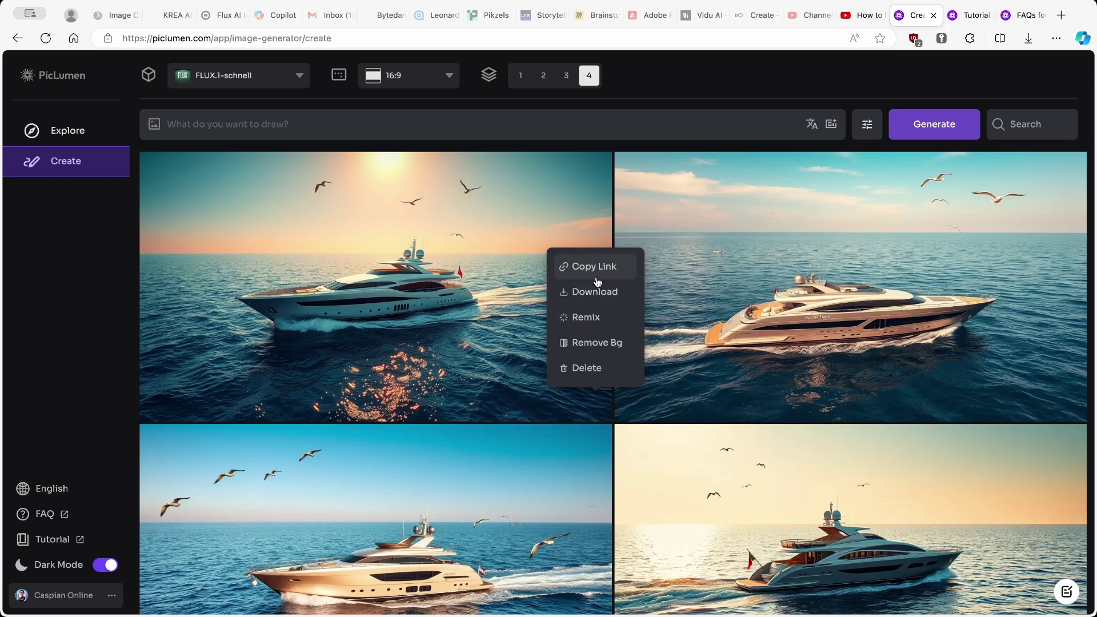
click(586, 297)
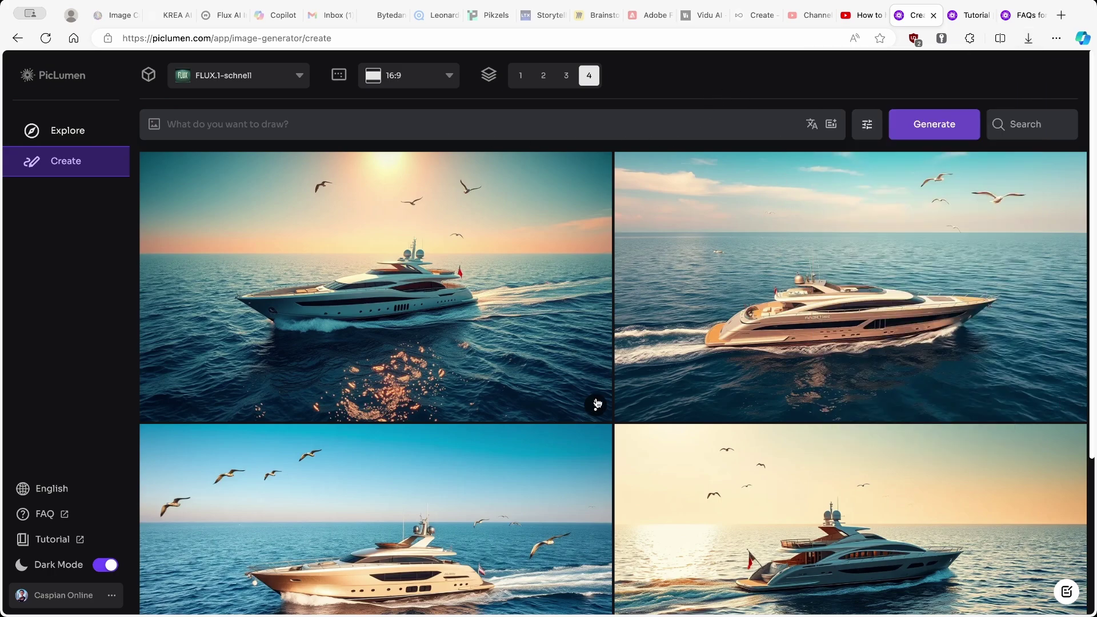
Remix the first yacht image to reuse its prompt and switch the model to PicLumen Realistic V2.
click(594, 404)
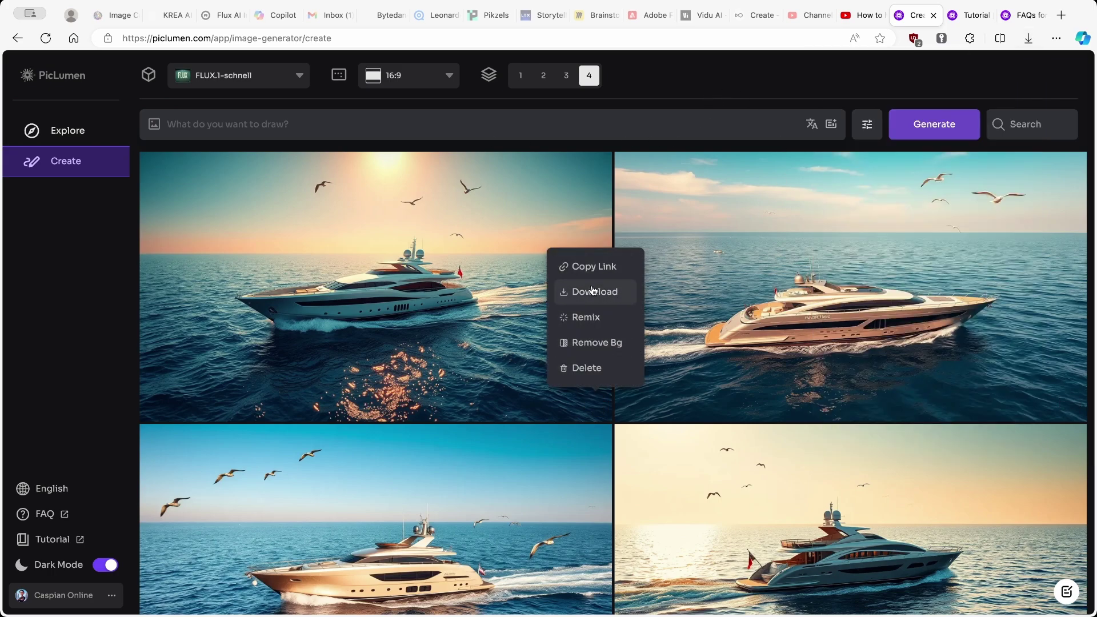
click(588, 321)
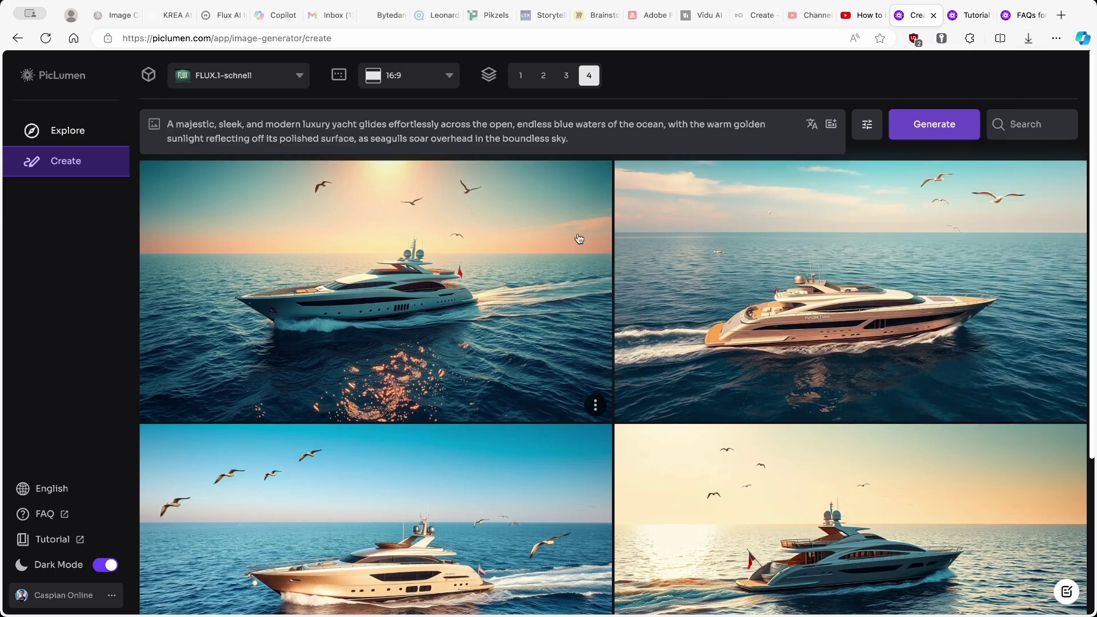
click(285, 78)
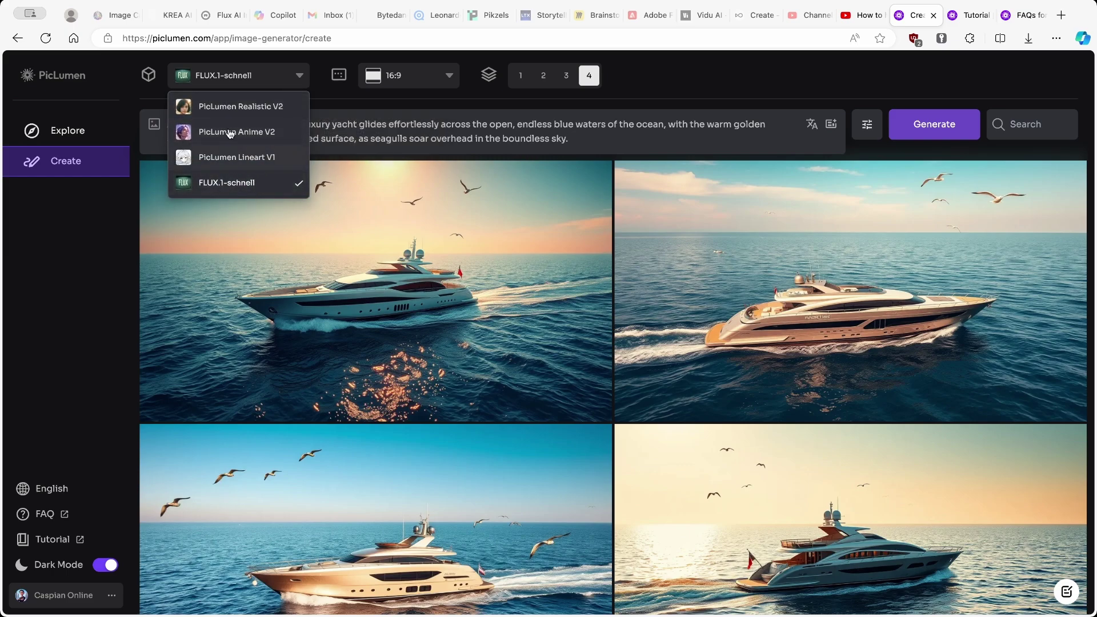
click(255, 107)
Set Steps to 50 and CFG Scale to 10.0 in the advanced settings.
click(867, 126)
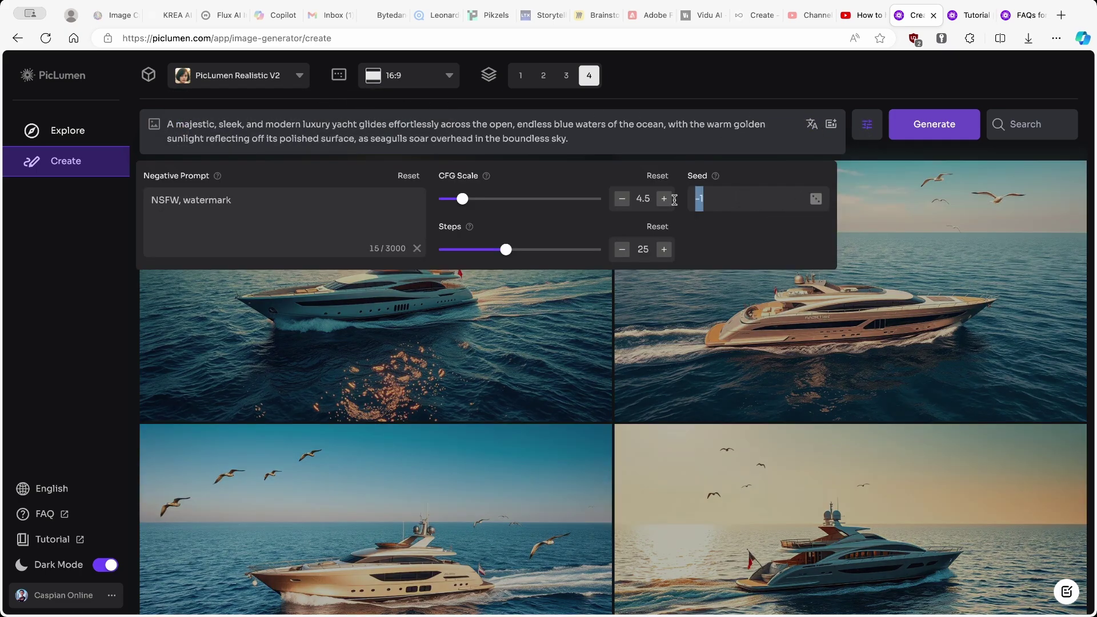
drag(505, 250, 570, 249)
drag(462, 198, 491, 200)
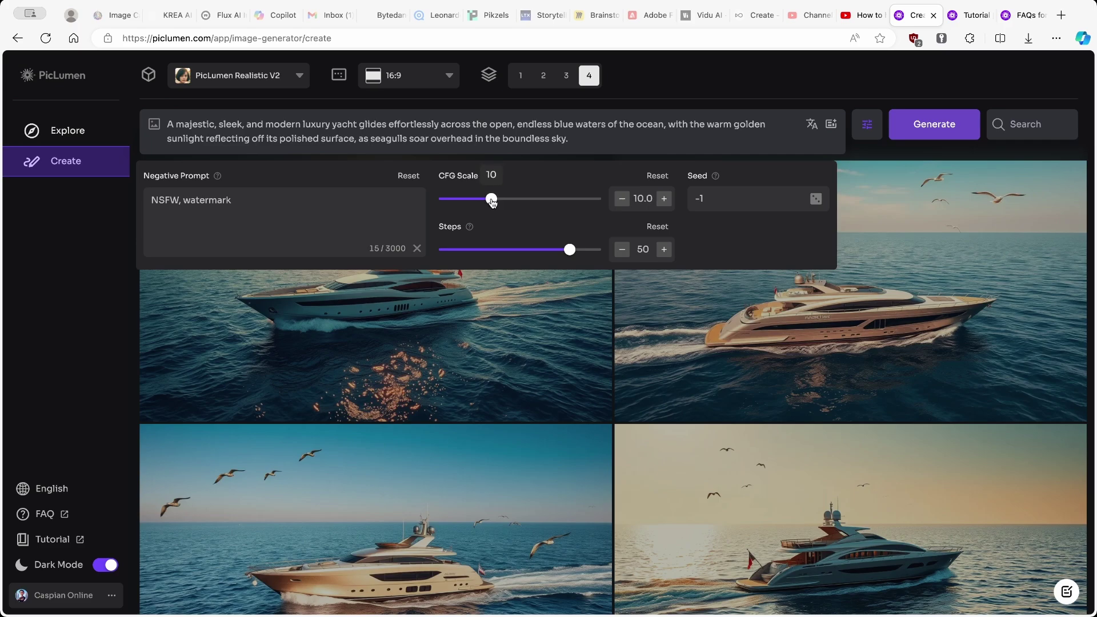
mouse_move(489, 178)
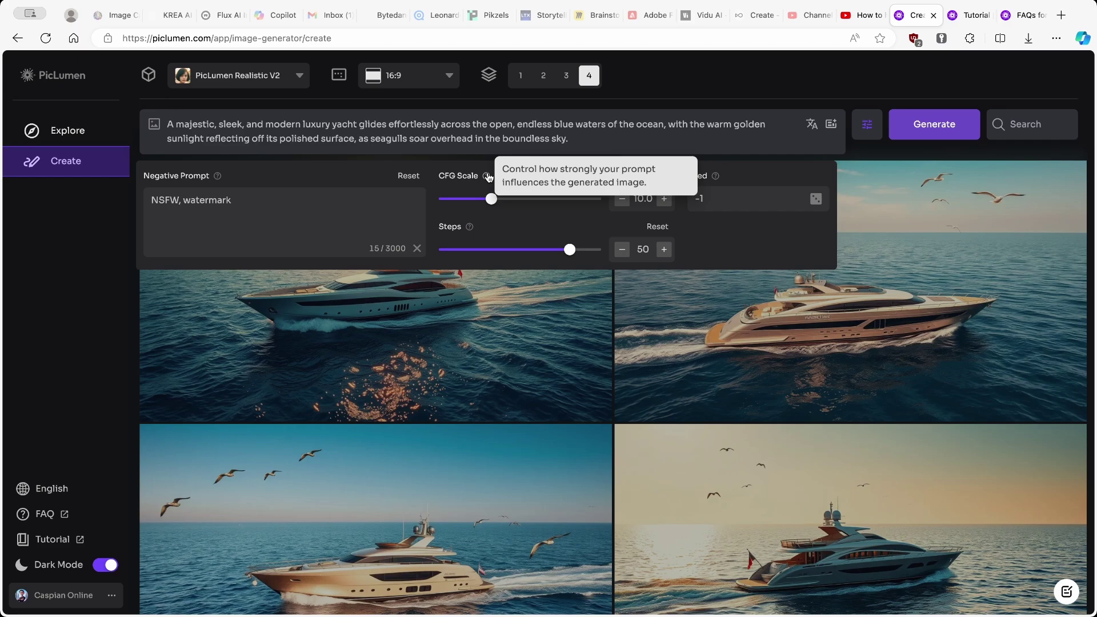
Check the reference image upload option and generate new images from the remixed yacht prompt.
click(152, 129)
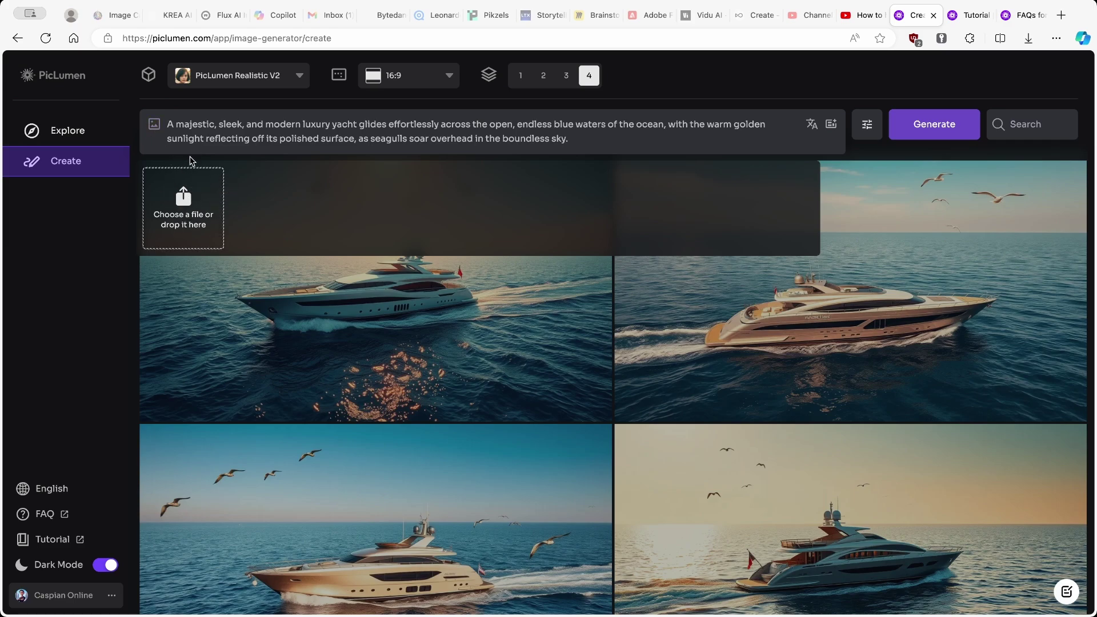
click(593, 142)
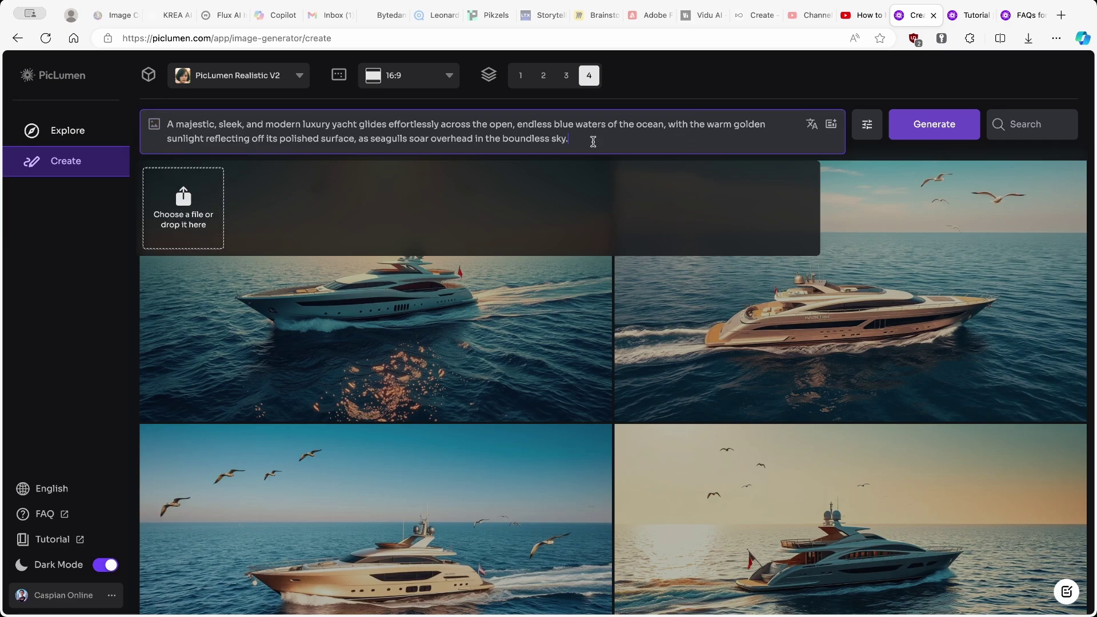
key(Return)
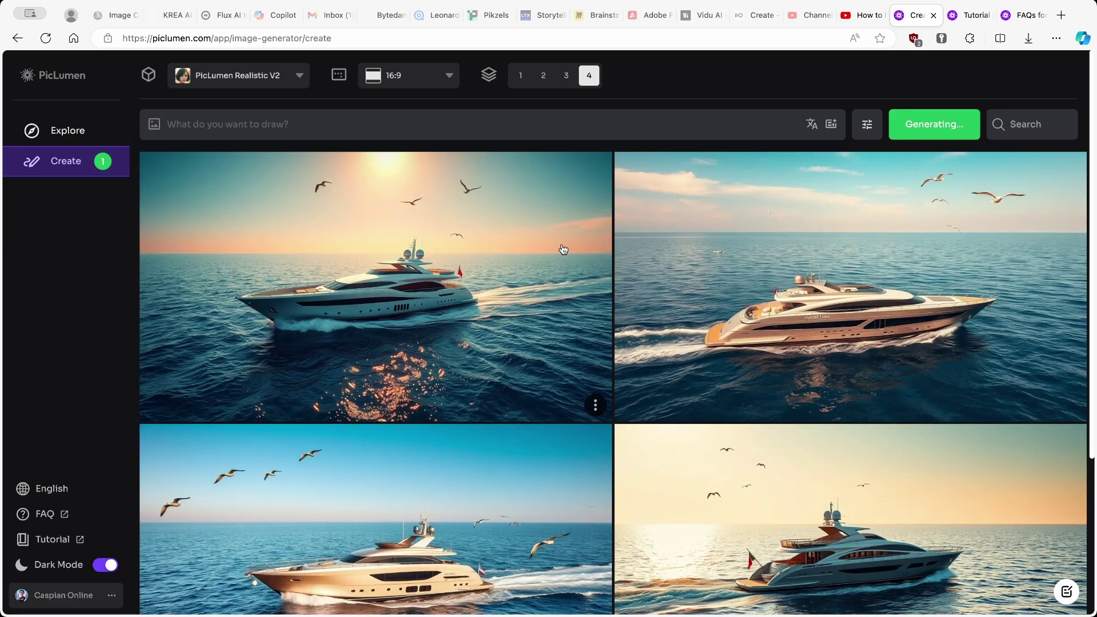
Examine the first set of yacht images and the available models while the remixed images generate.
scroll(617, 257, down, 4)
scroll(612, 228, up, 3)
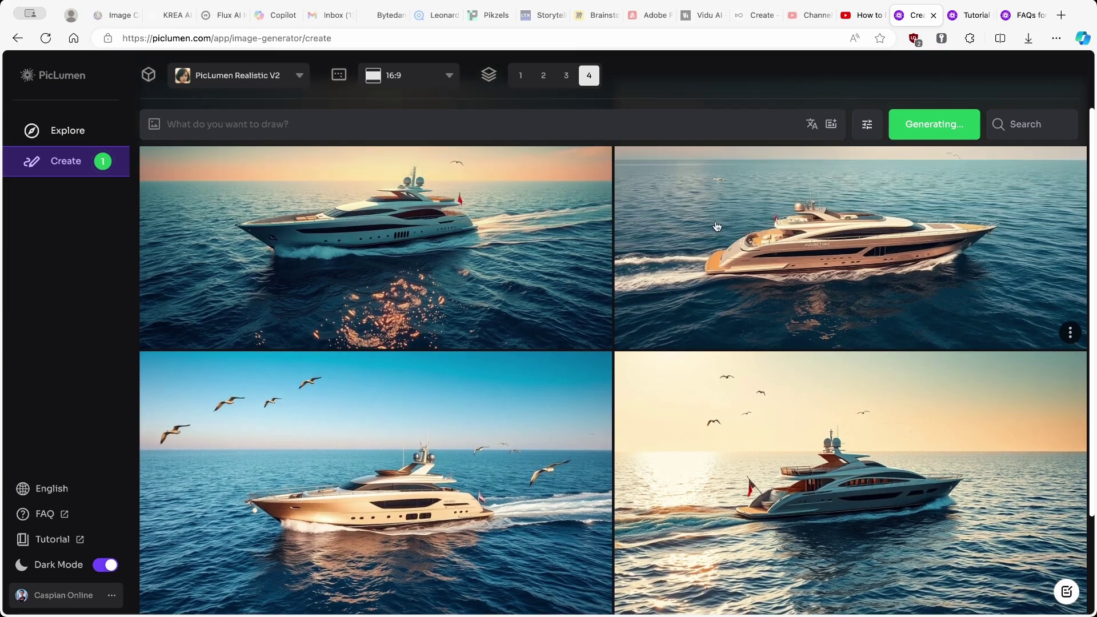
scroll(613, 266, up, 1)
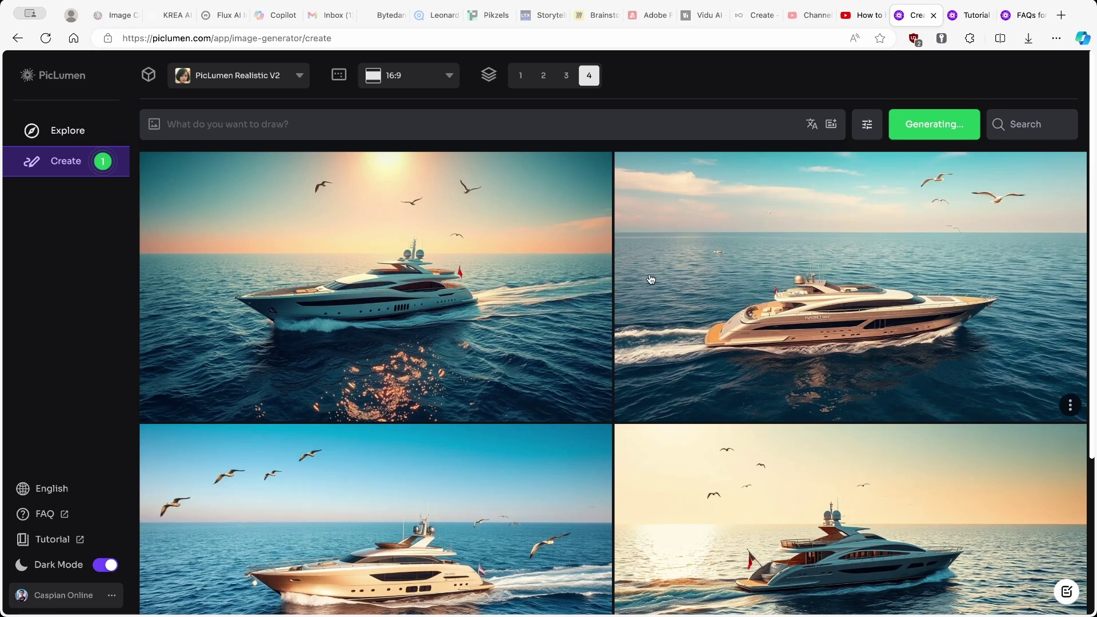
click(299, 75)
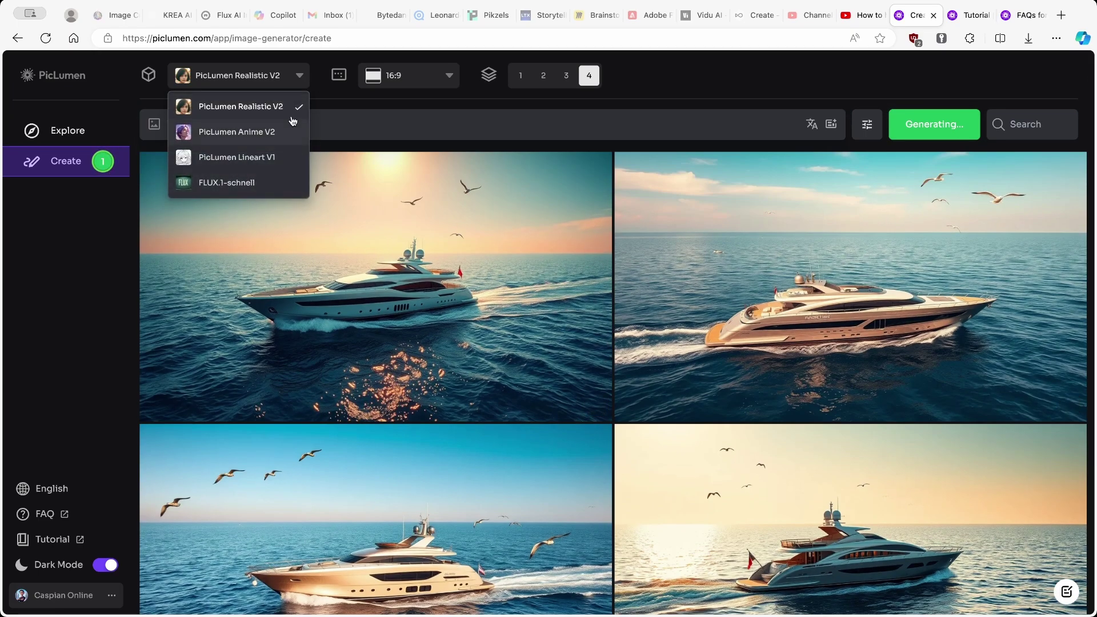
click(763, 93)
scroll(644, 262, down, 3)
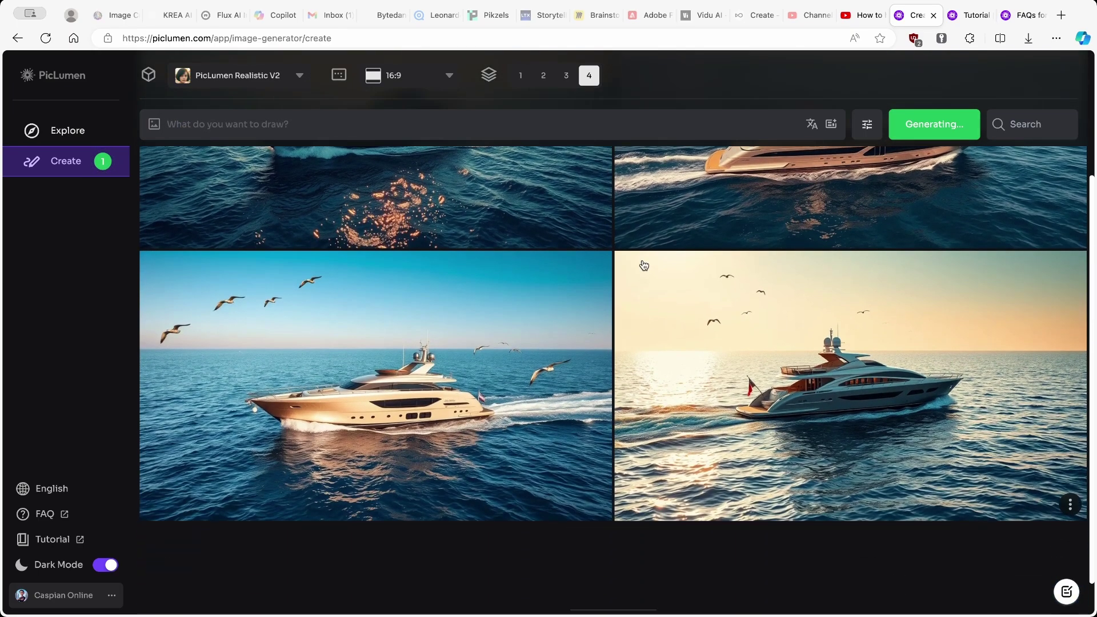
scroll(656, 267, up, 2)
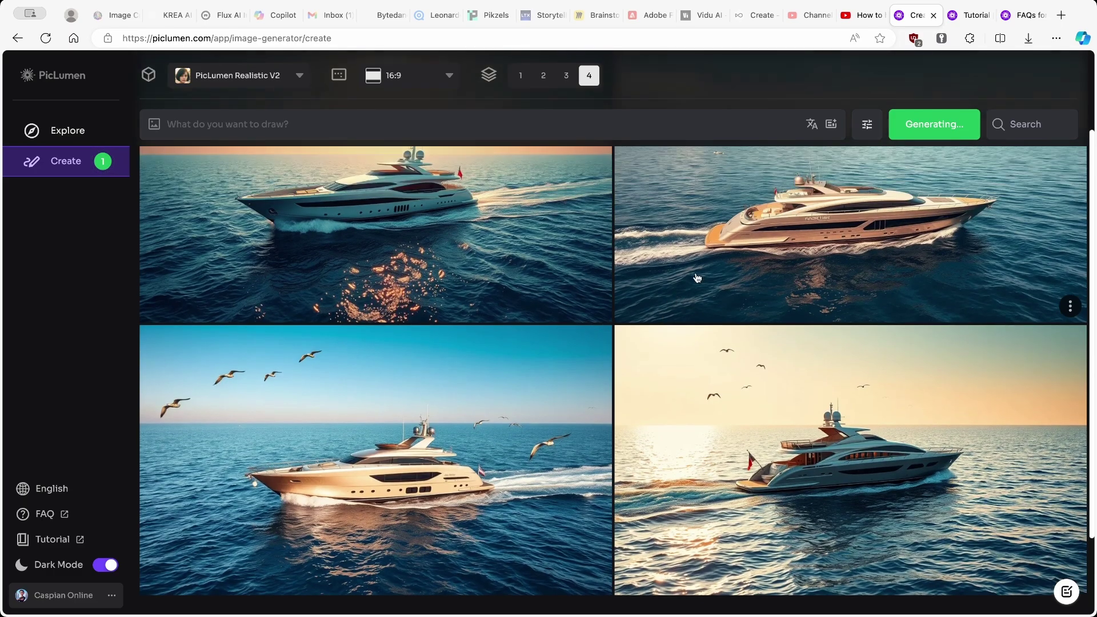
scroll(638, 279, up, 2)
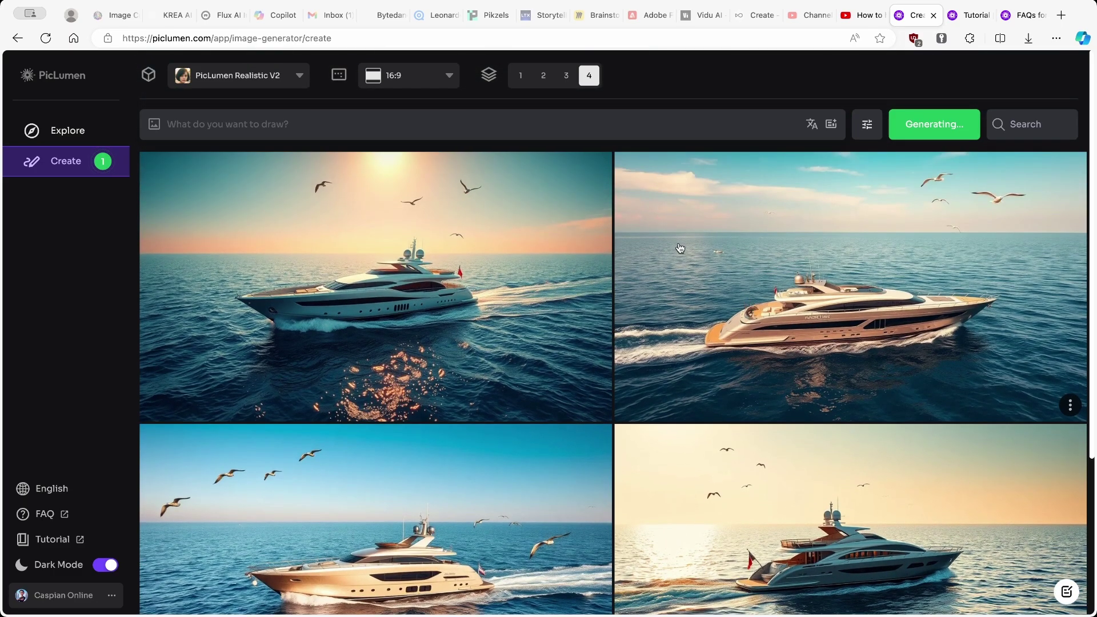
scroll(726, 261, down, 4)
scroll(706, 273, up, 4)
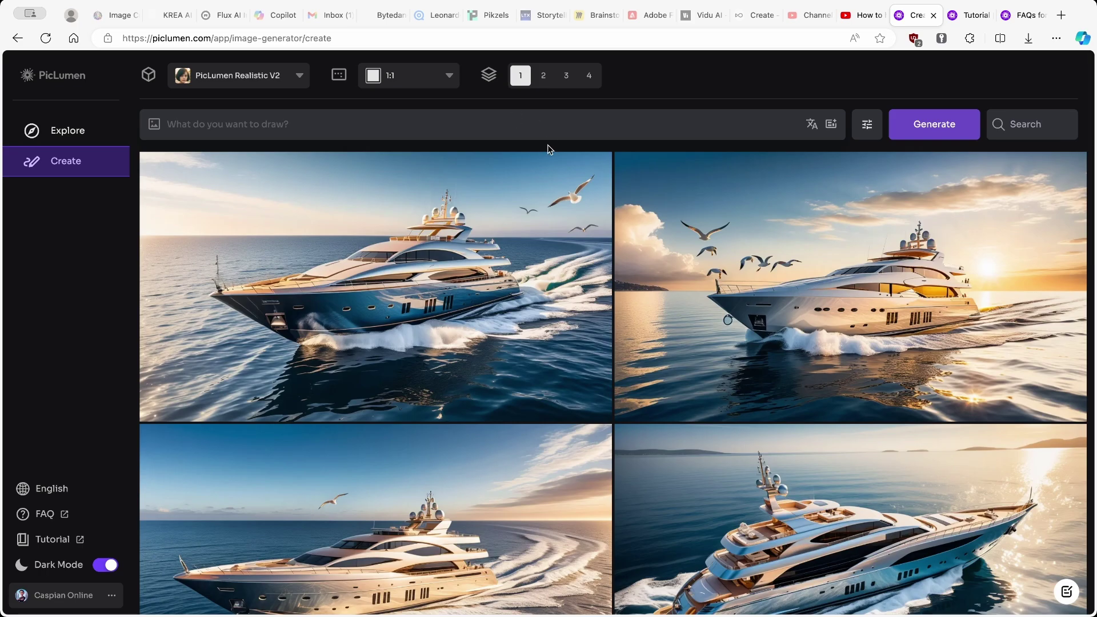
Compare the new PicLumen Realistic V2 yacht images with the earlier set beneath them, and check the available models.
scroll(698, 277, down, 7)
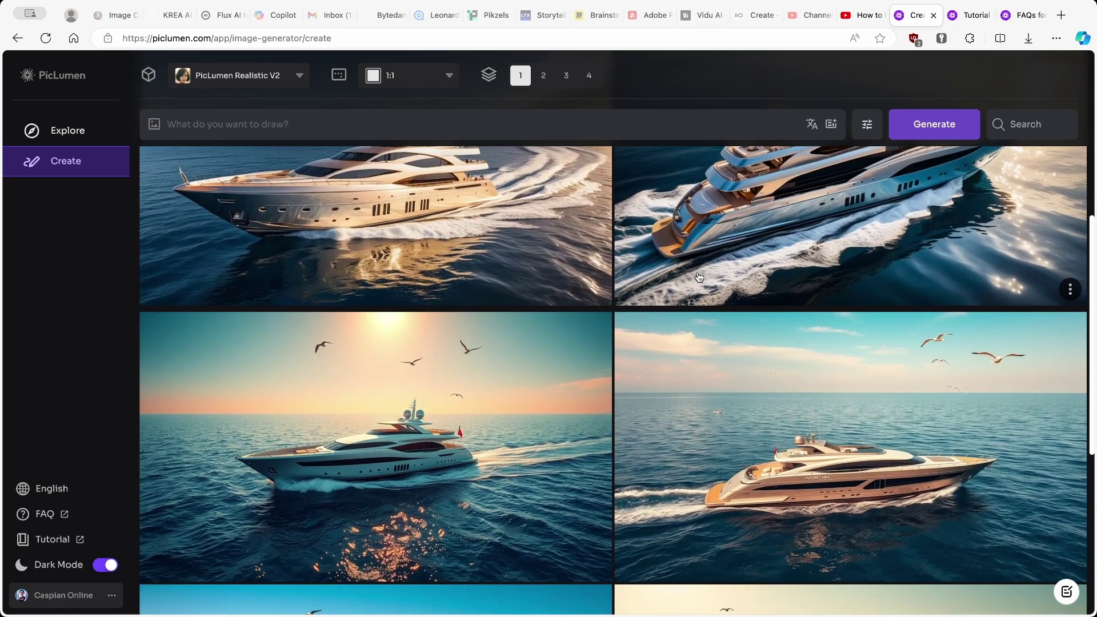
scroll(698, 277, up, 5)
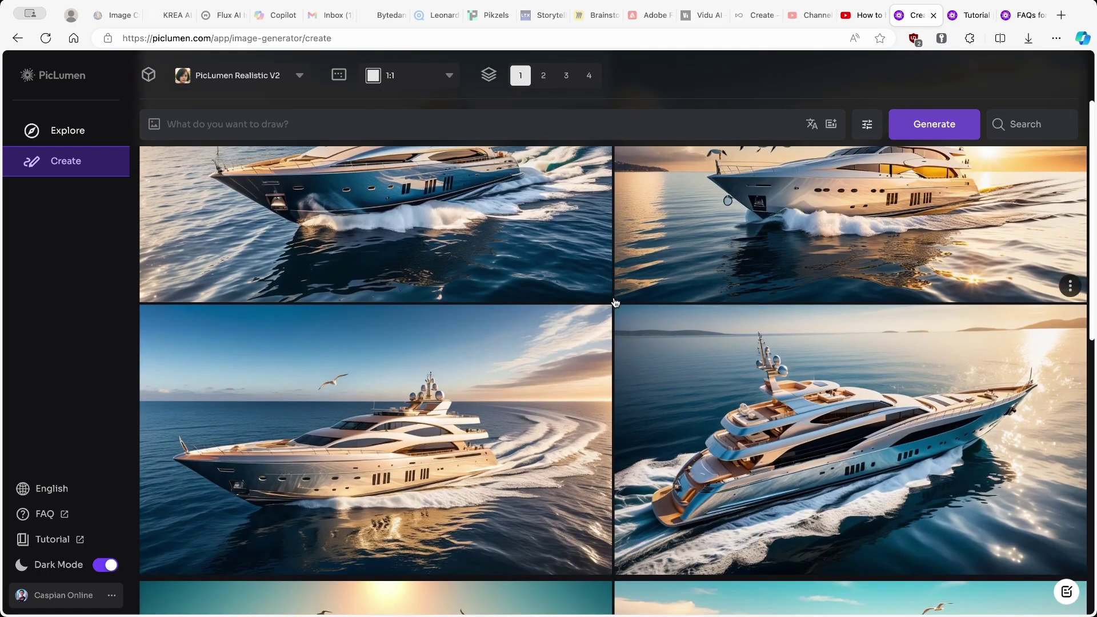
scroll(614, 303, up, 2)
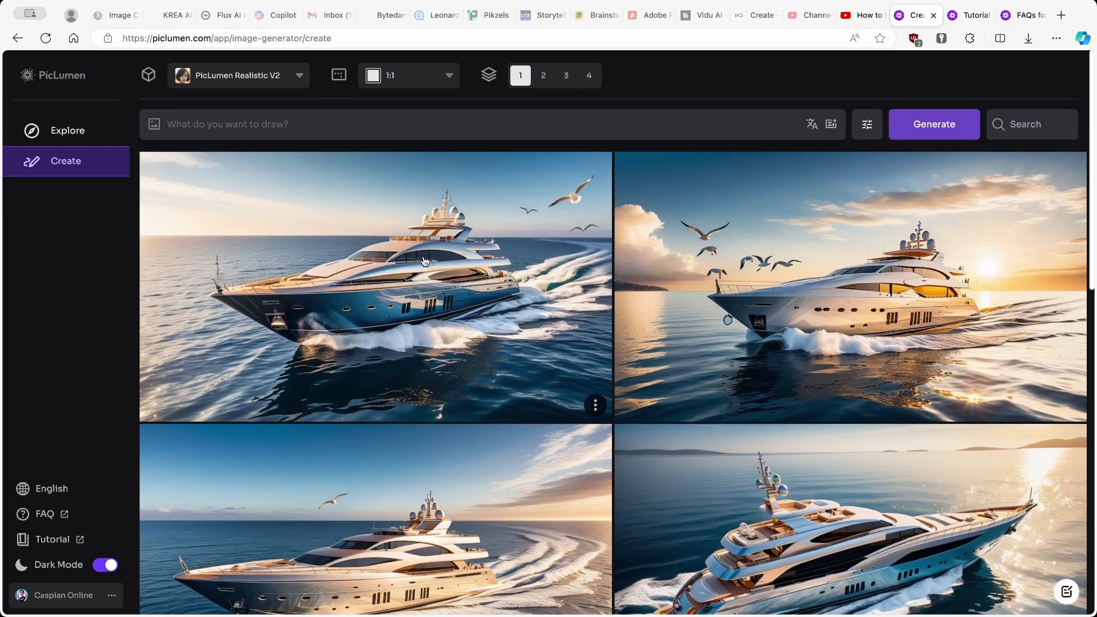
scroll(863, 295, down, 3)
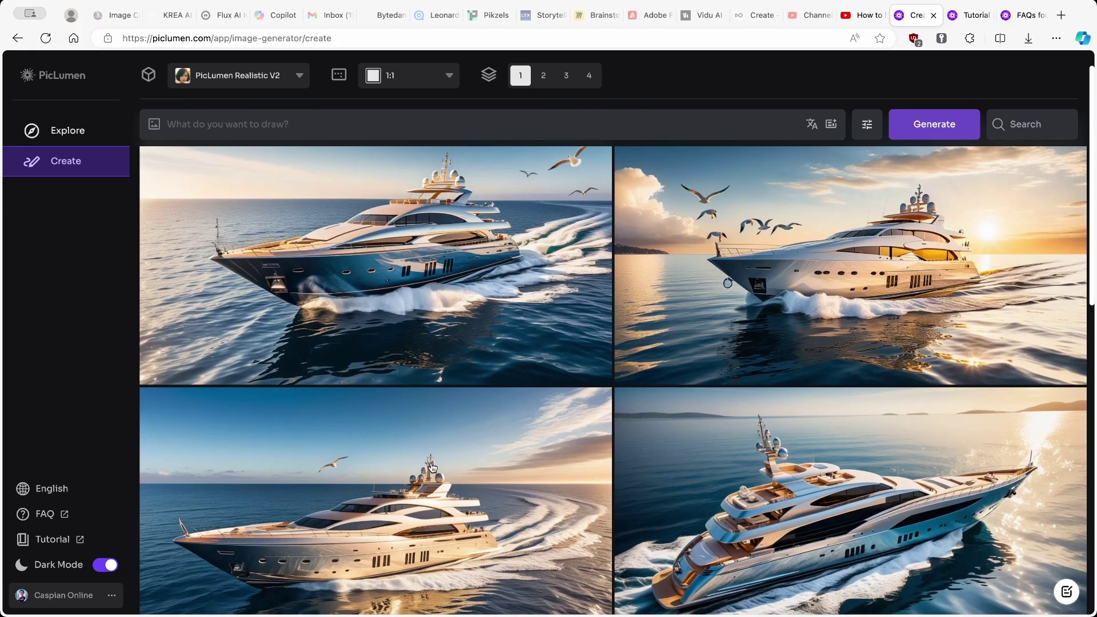
scroll(865, 420, up, 3)
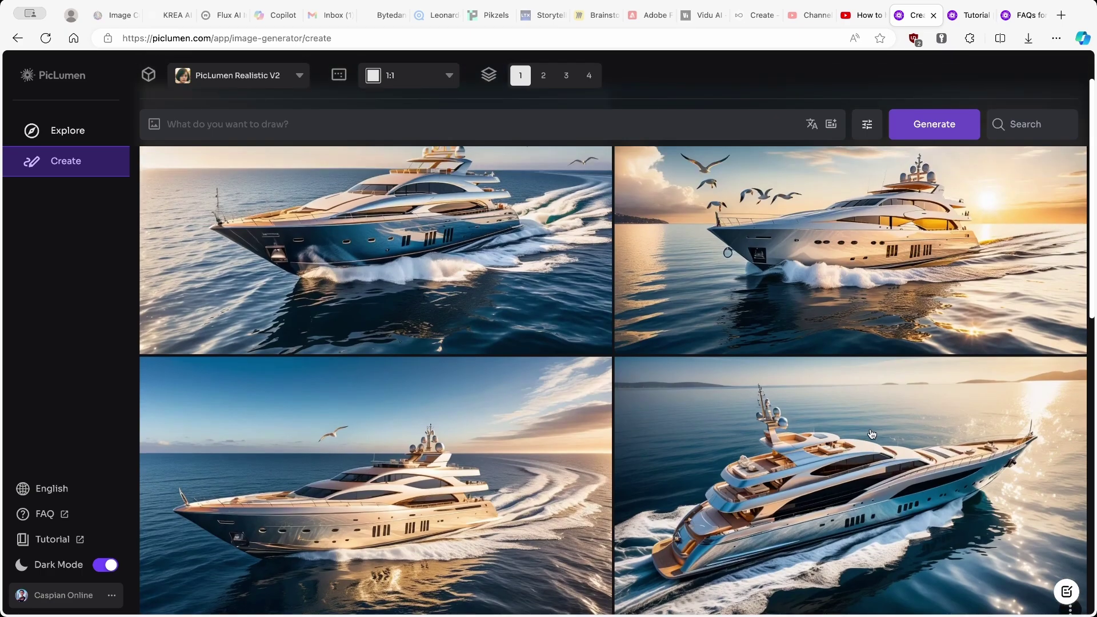
scroll(724, 387, down, 4)
scroll(582, 333, up, 4)
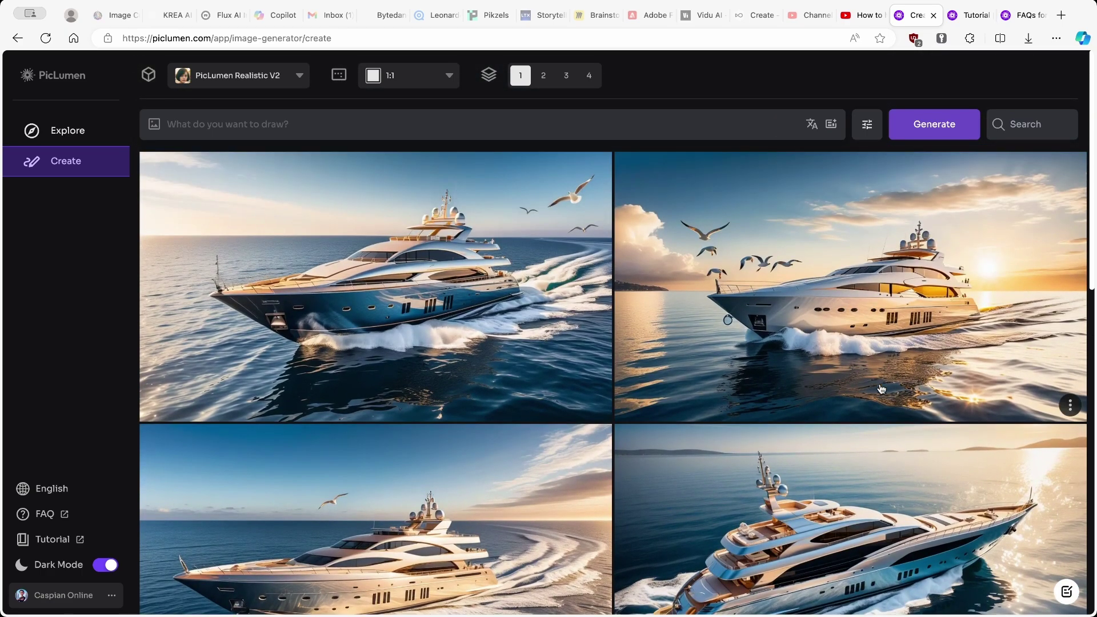
scroll(577, 333, down, 8)
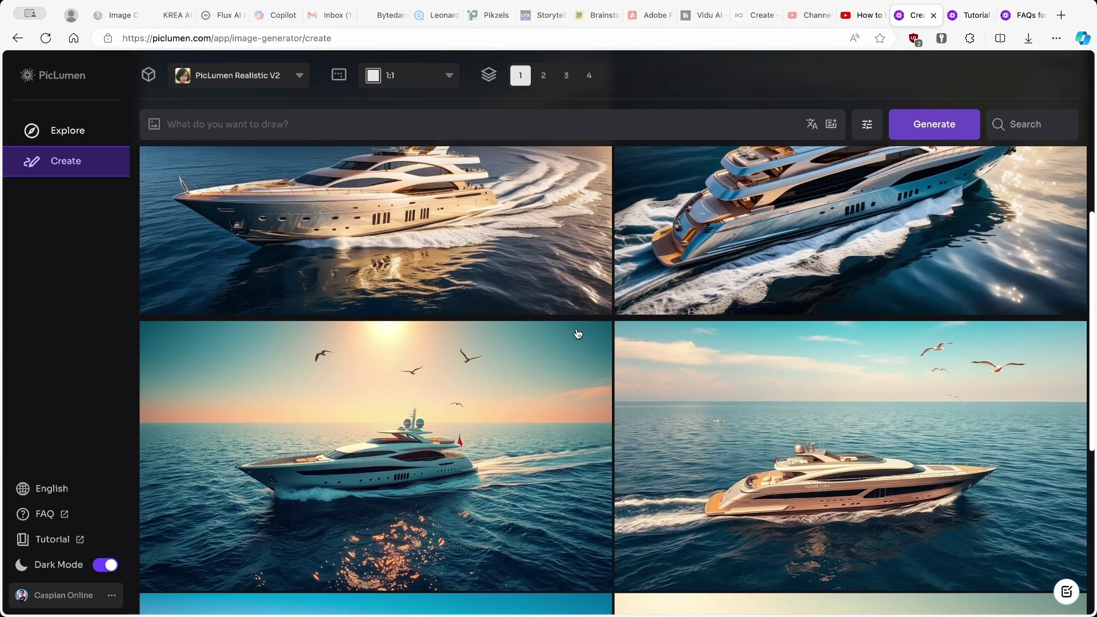
scroll(524, 391, down, 3)
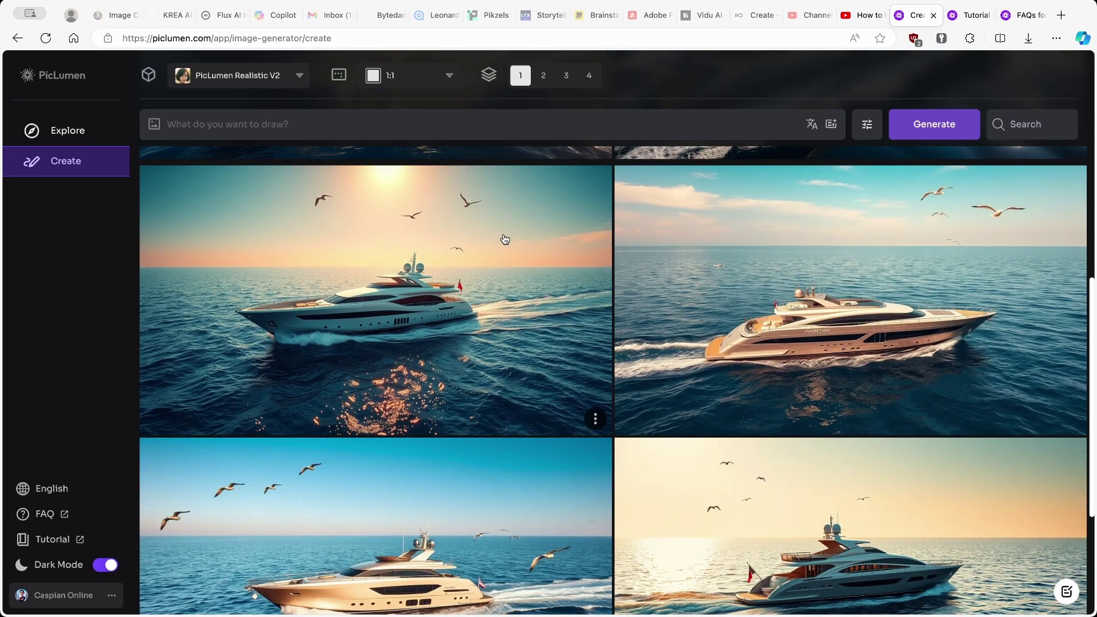
click(296, 76)
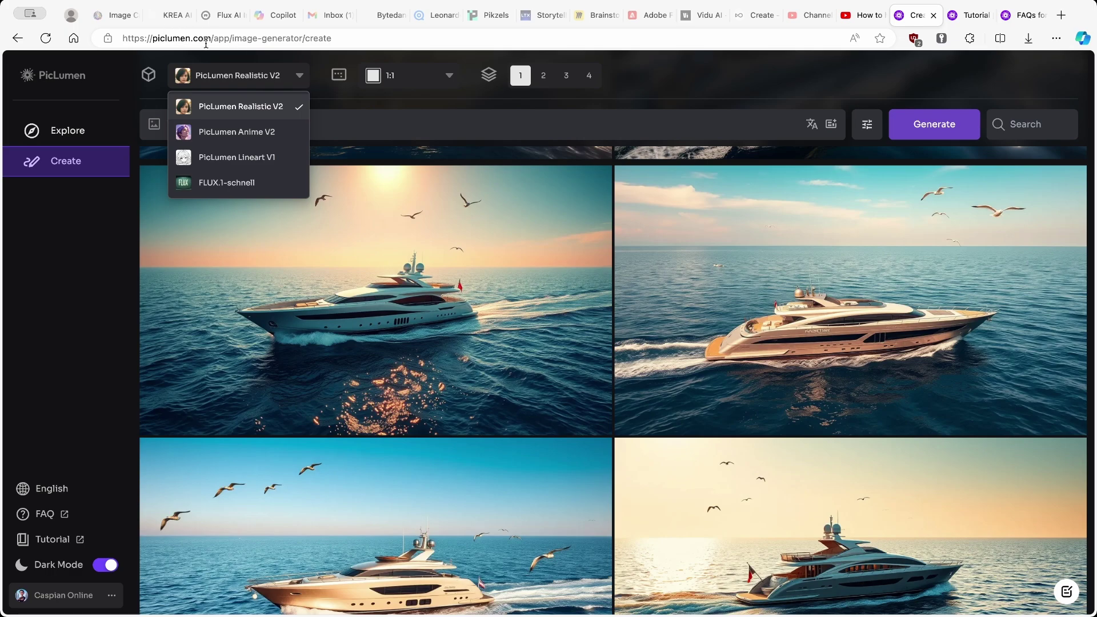
click(679, 73)
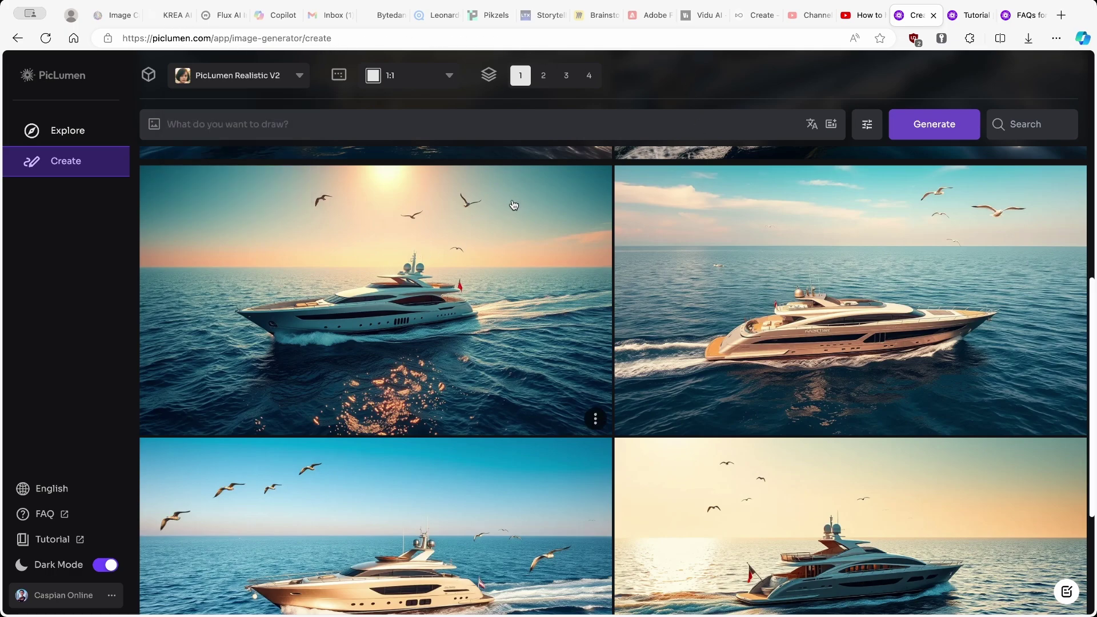
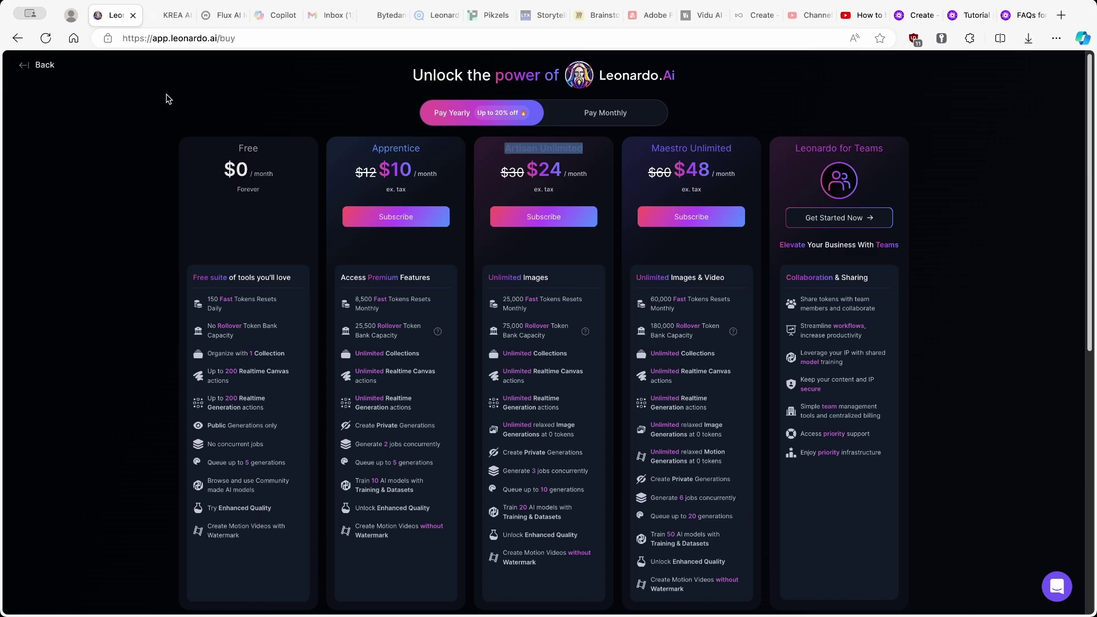
Leave Leonardo.Ai's pricing plans for its home page and browse the community images.
click(40, 73)
scroll(387, 289, down, 20)
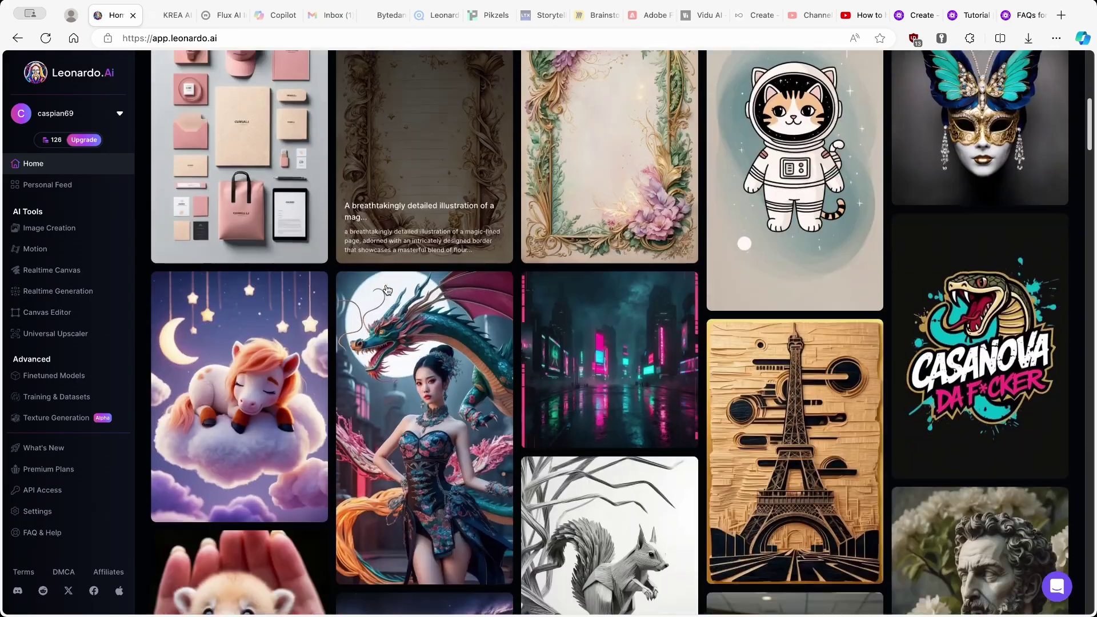
scroll(386, 289, down, 15)
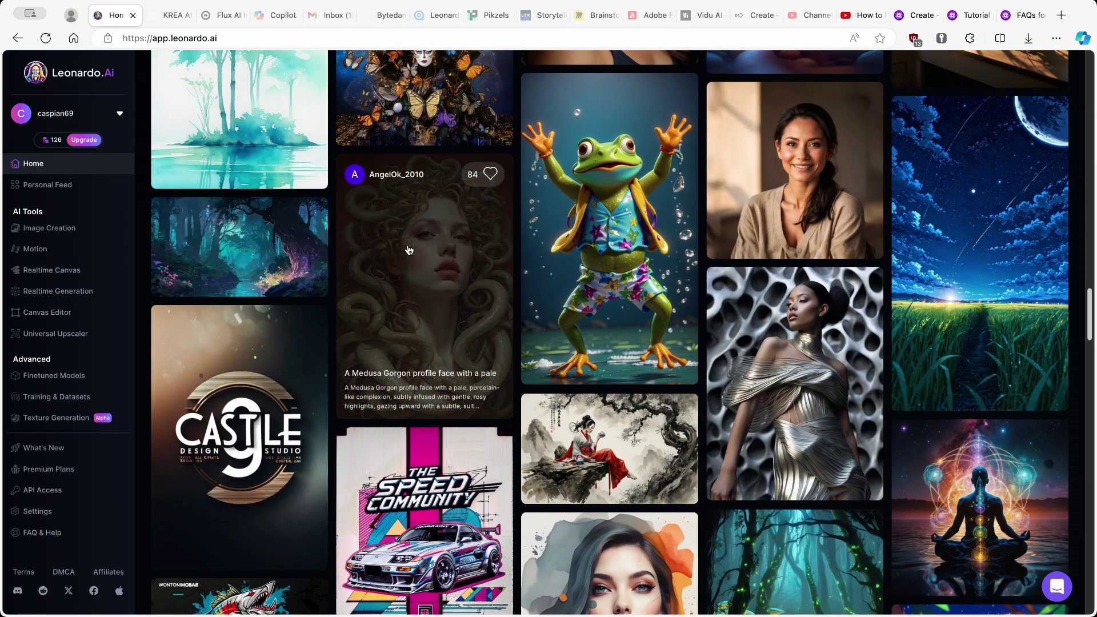
scroll(628, 308, down, 10)
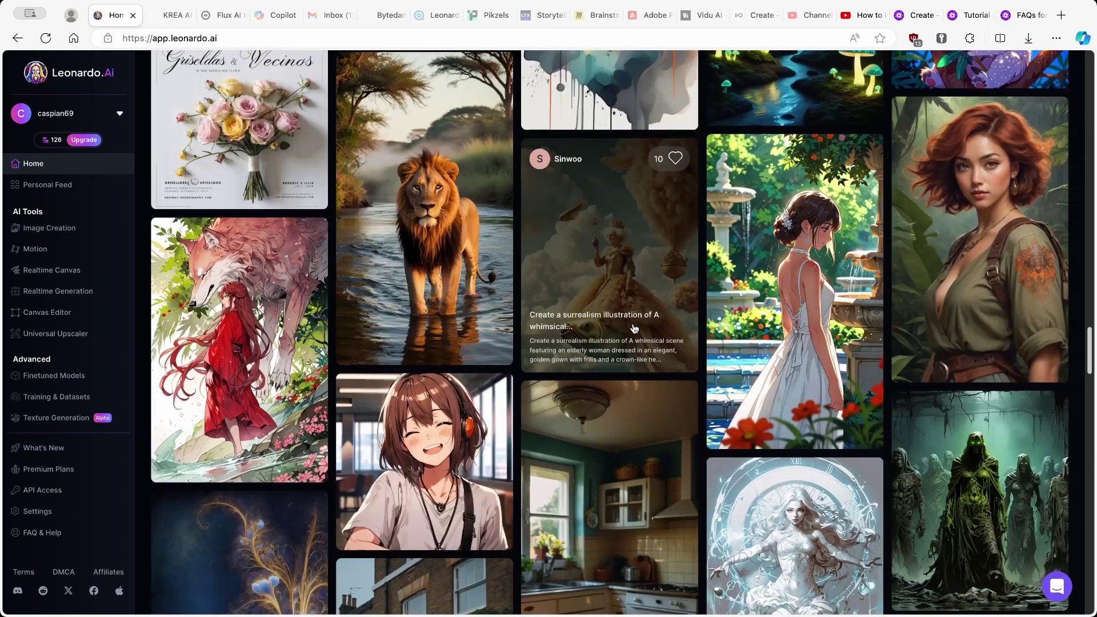
scroll(634, 329, down, 12)
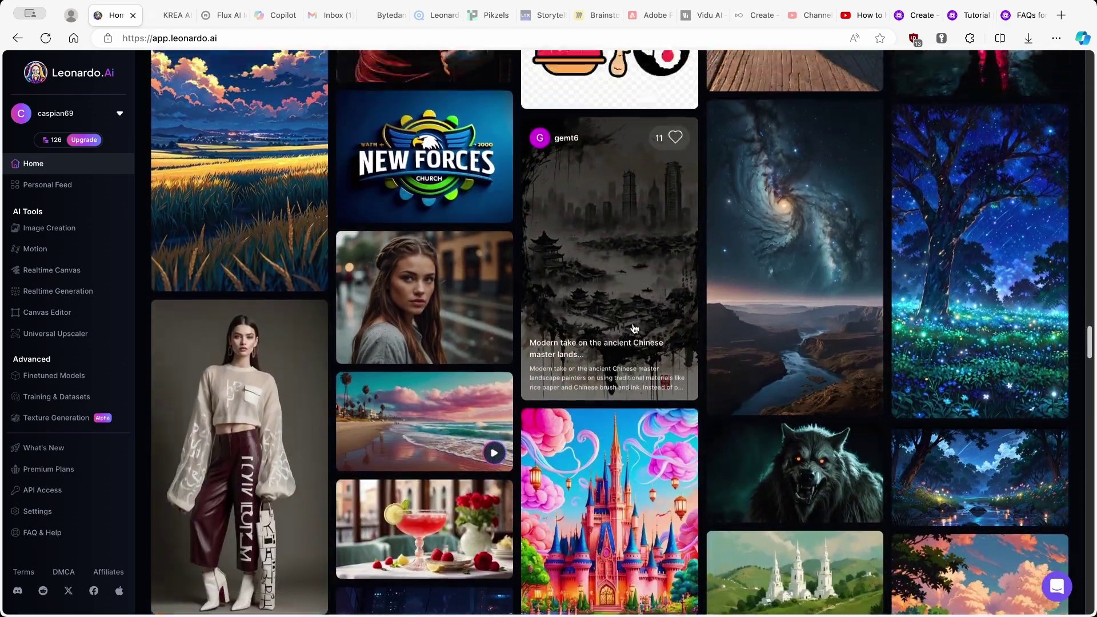
View the details of the community image showing a coffee cup on a wooden table, and close them.
scroll(633, 329, up, 6)
click(794, 320)
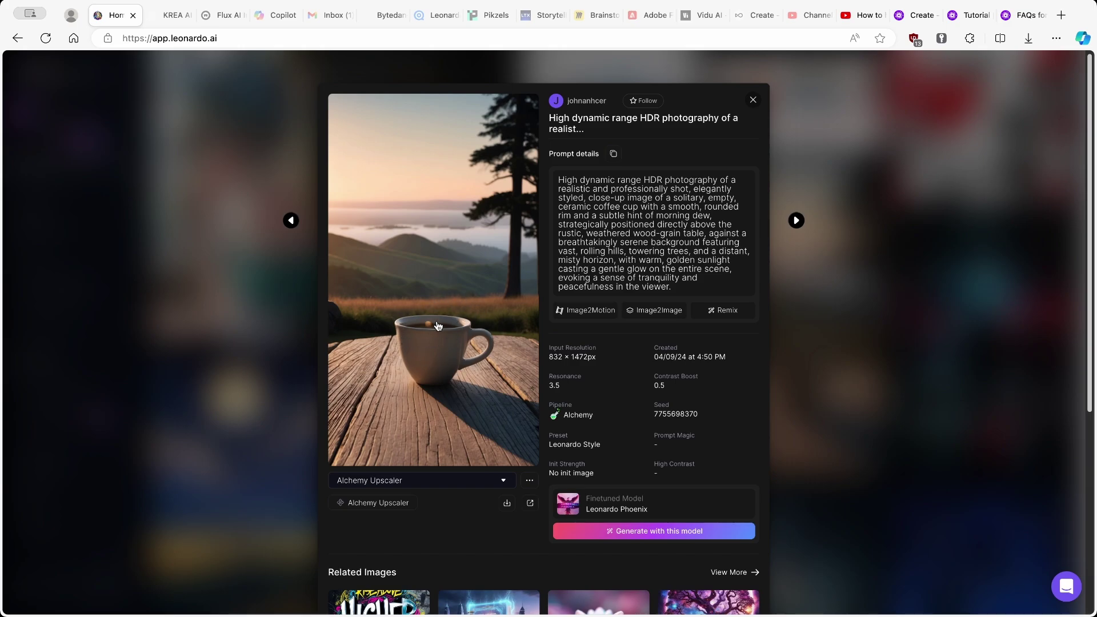
key(Escape)
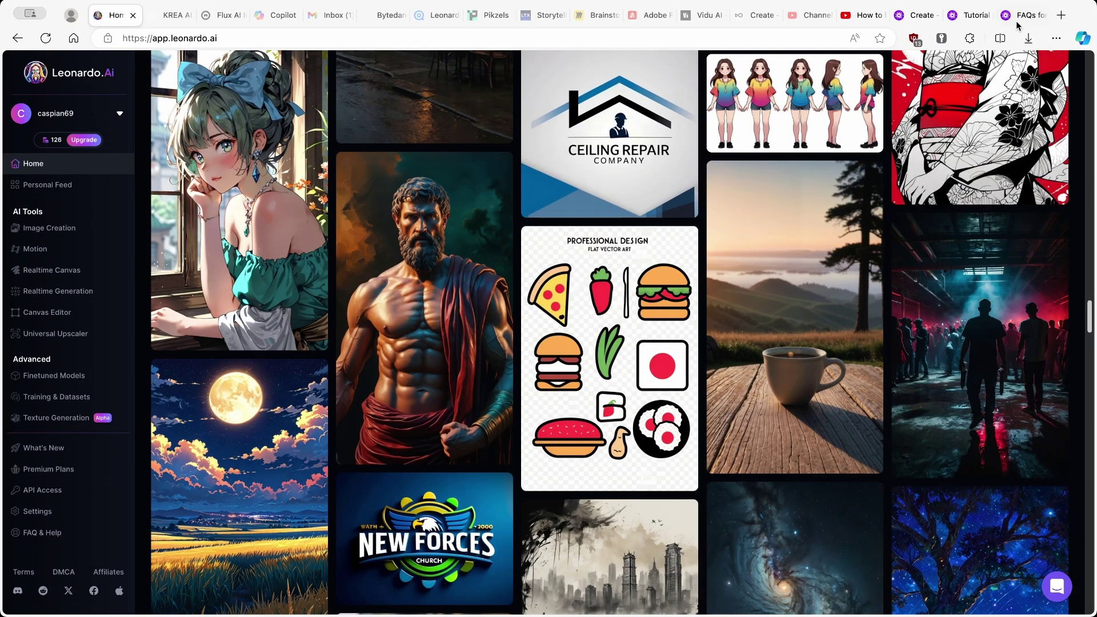
Switch back to PicLumen's Create page and go to the newest yacht images.
click(917, 16)
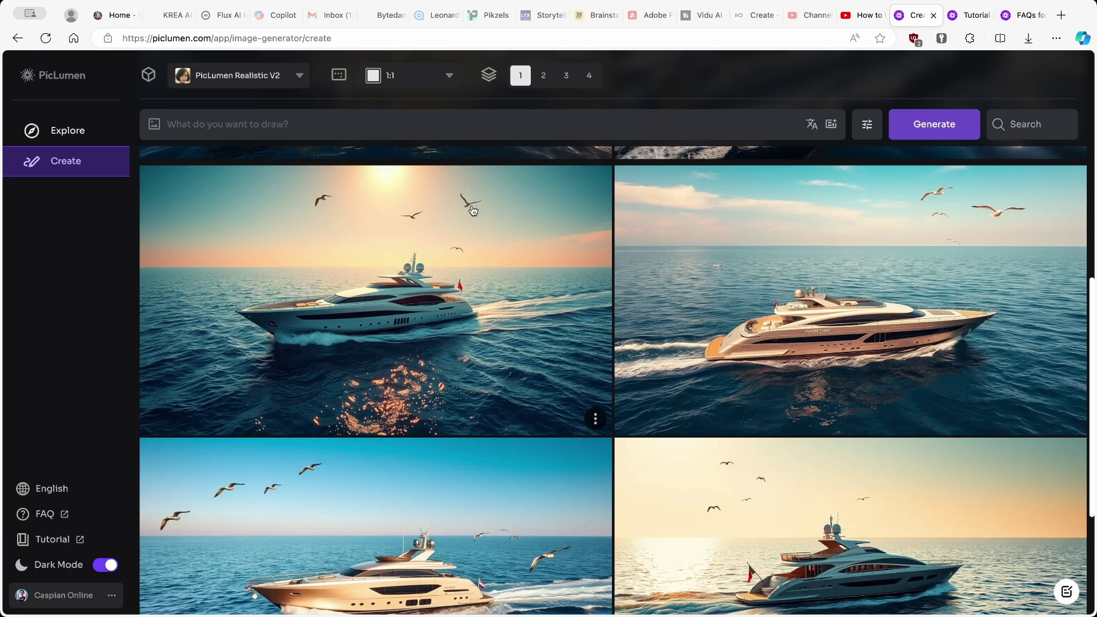
scroll(469, 186, up, 3)
scroll(400, 257, up, 5)
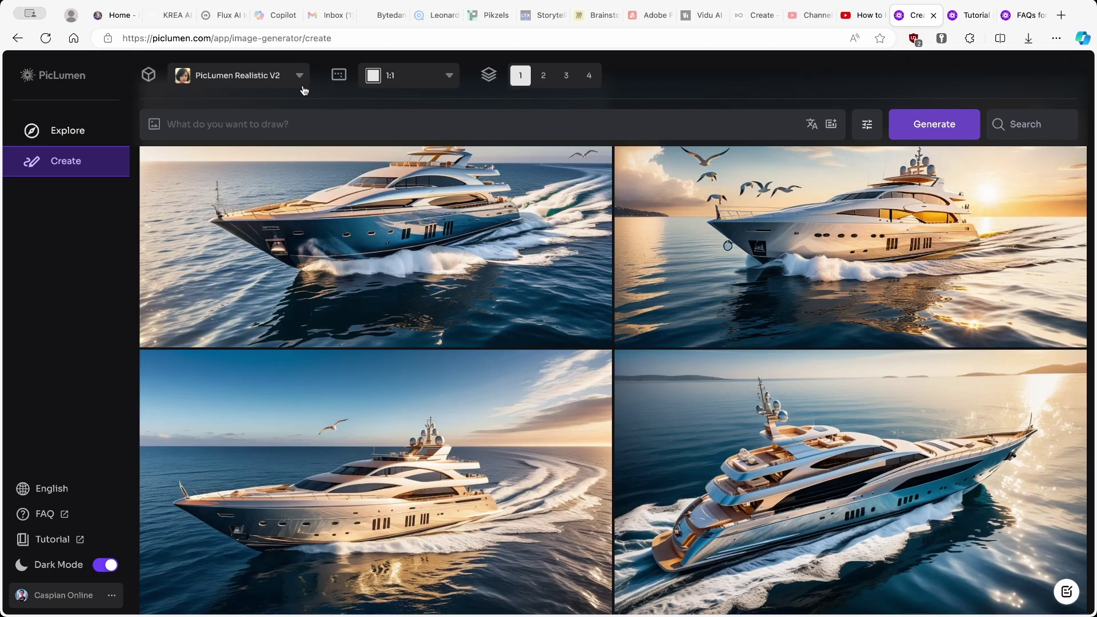
Compare the reference image upload option under the FLUX.1-schnell model and under PicLumen Realistic V2.
click(298, 77)
click(246, 182)
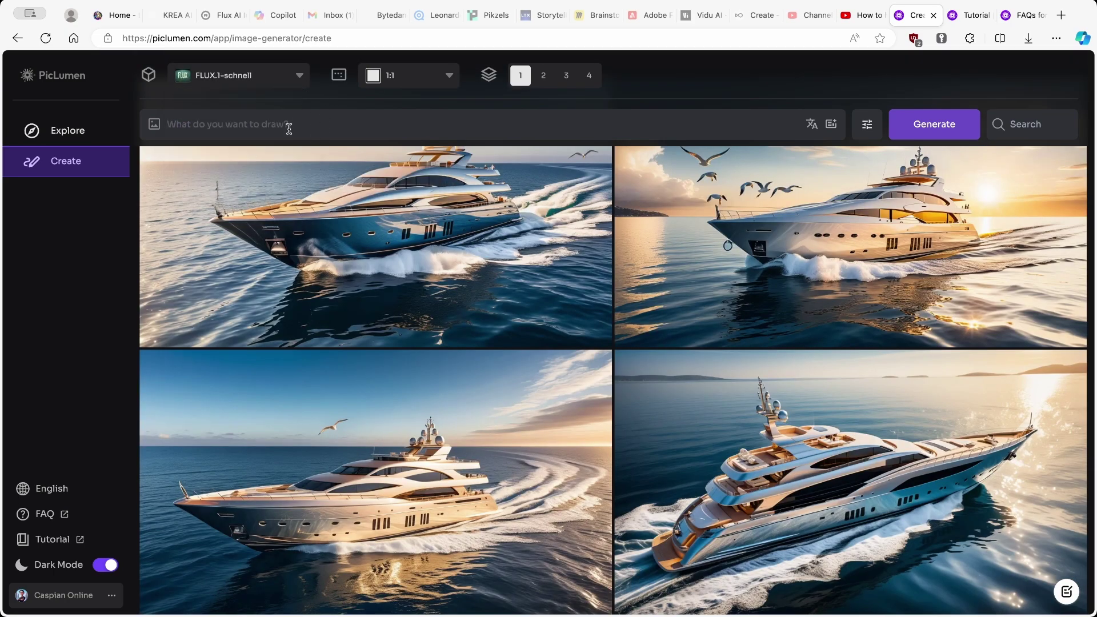
click(297, 81)
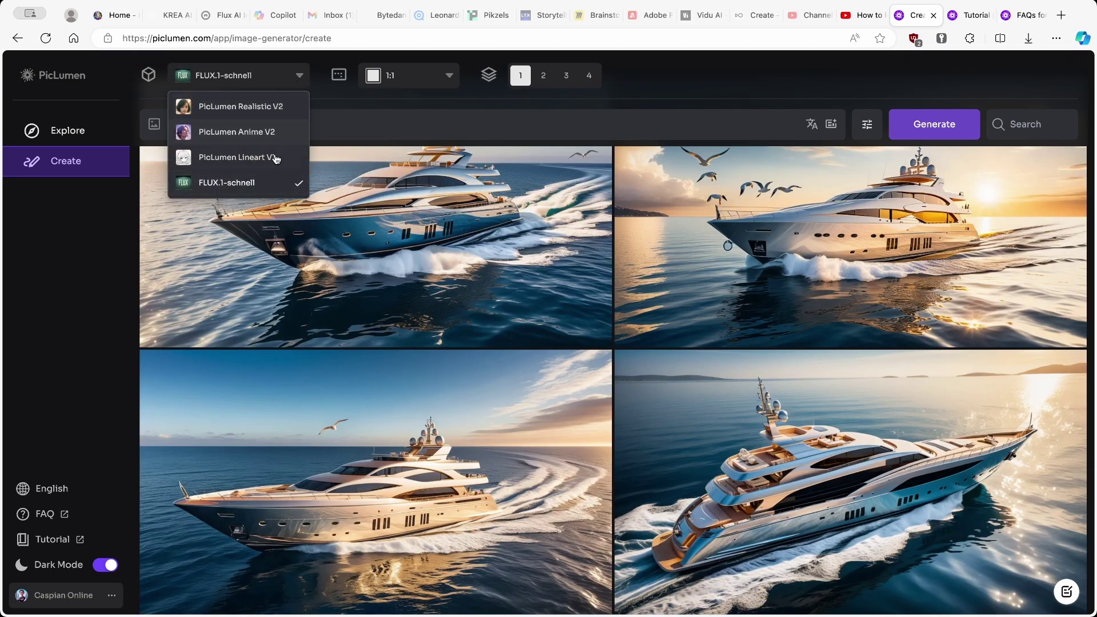
click(277, 184)
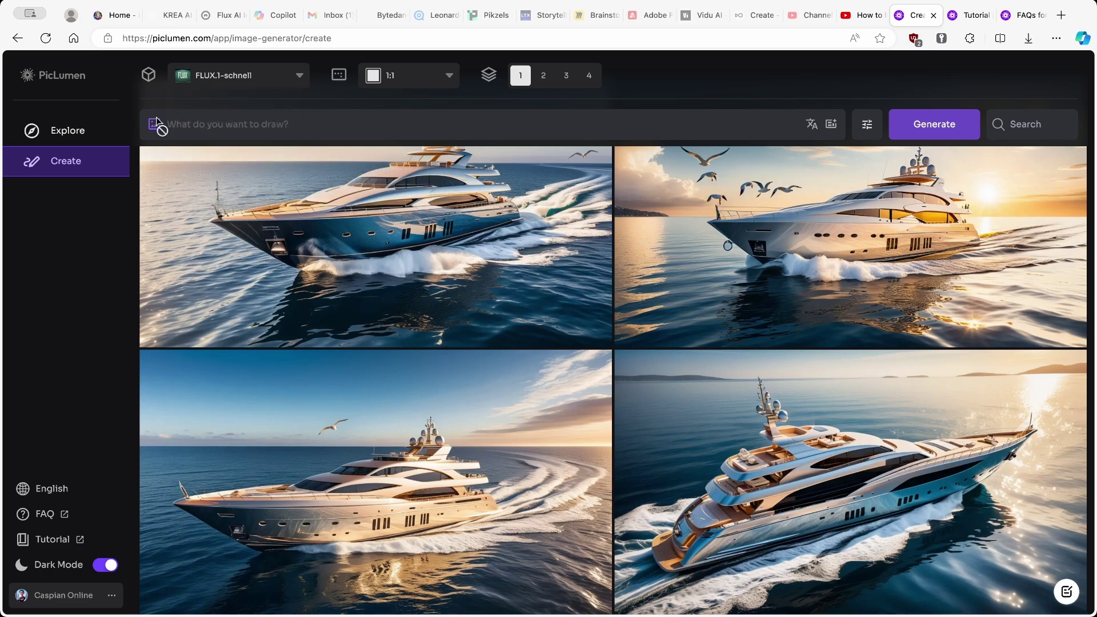
click(248, 80)
click(277, 112)
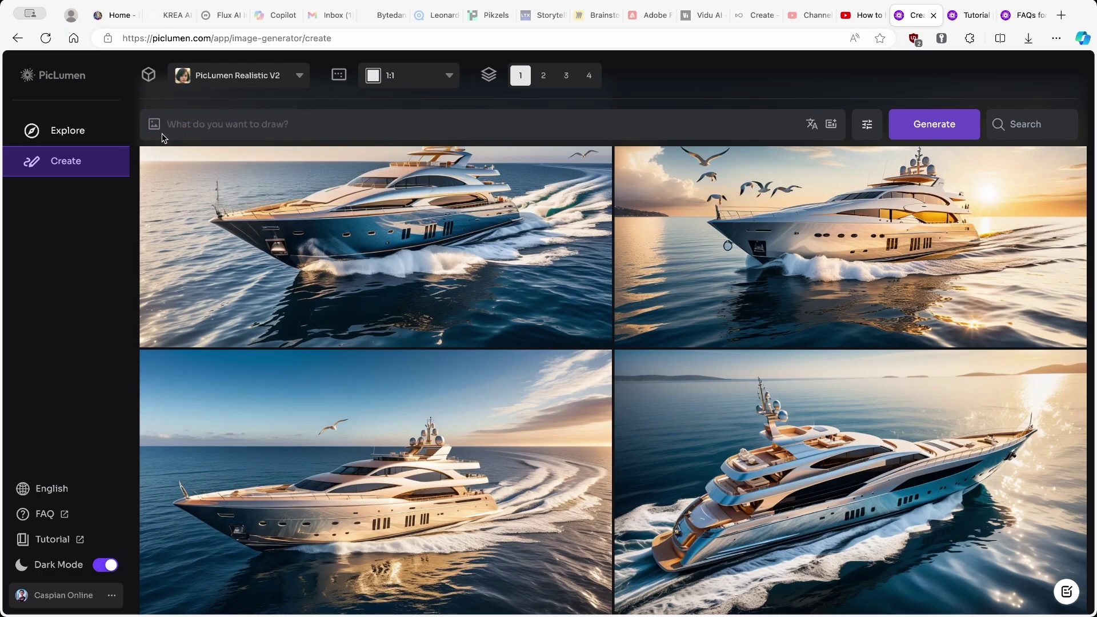
Set the model to FLUX.1-schnell and check the reference image upload option again.
click(253, 80)
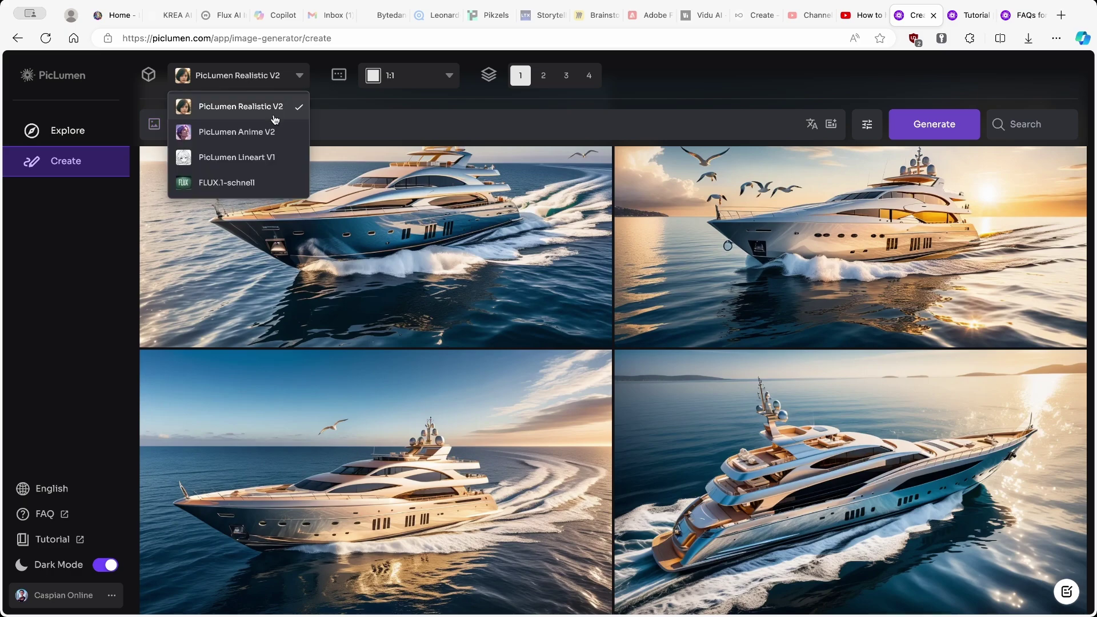
click(254, 183)
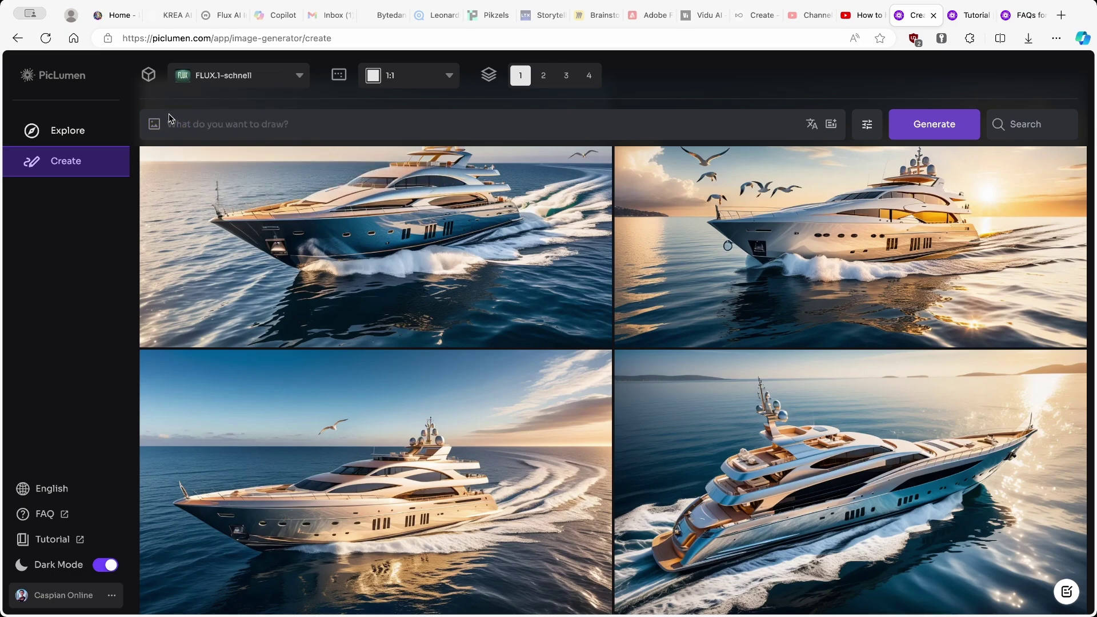
click(170, 124)
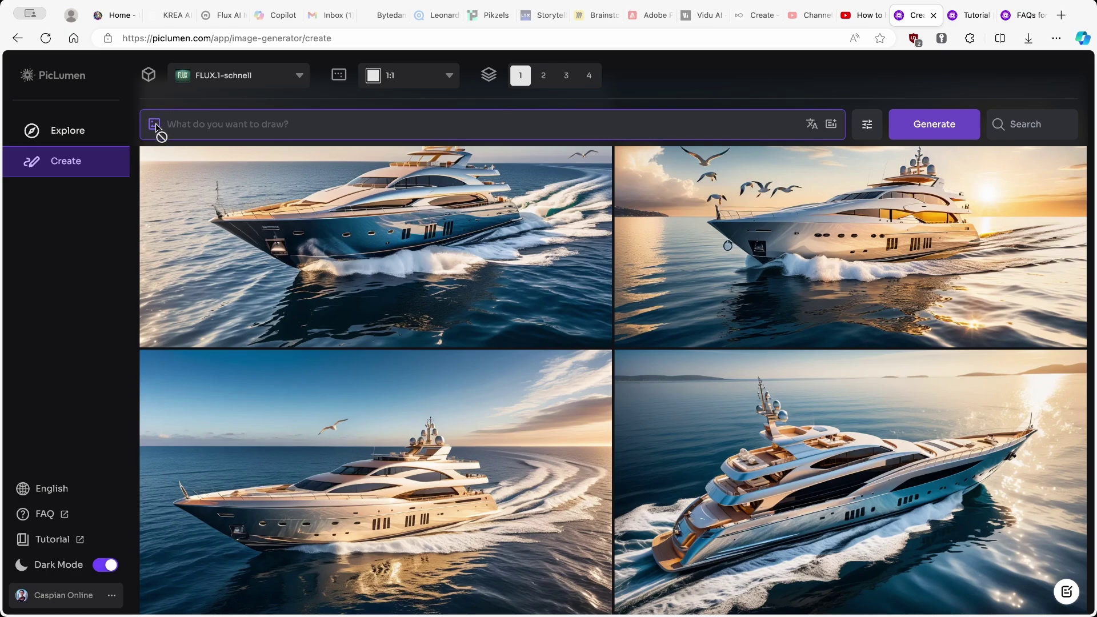
Set the image generation model to PicLumen Realistic V2.
click(256, 80)
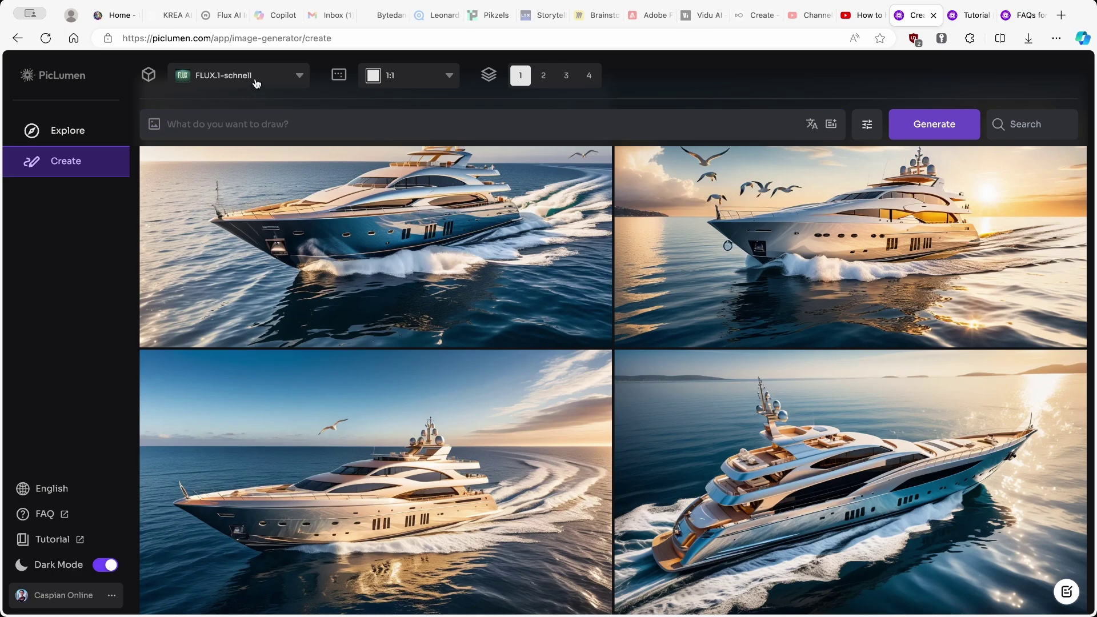
click(258, 107)
click(252, 80)
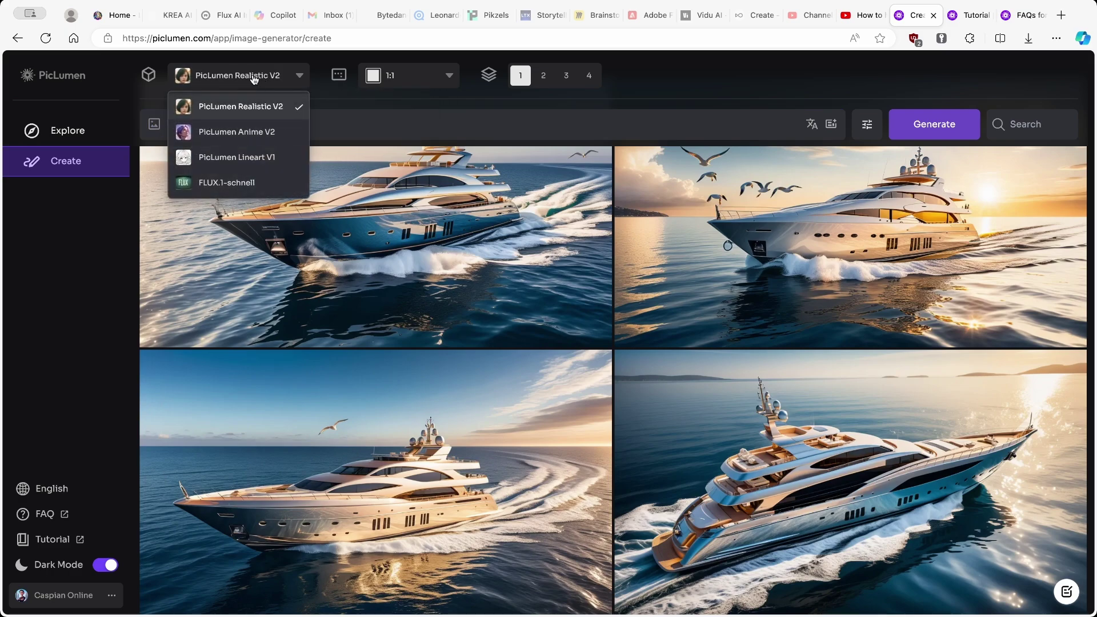
click(251, 80)
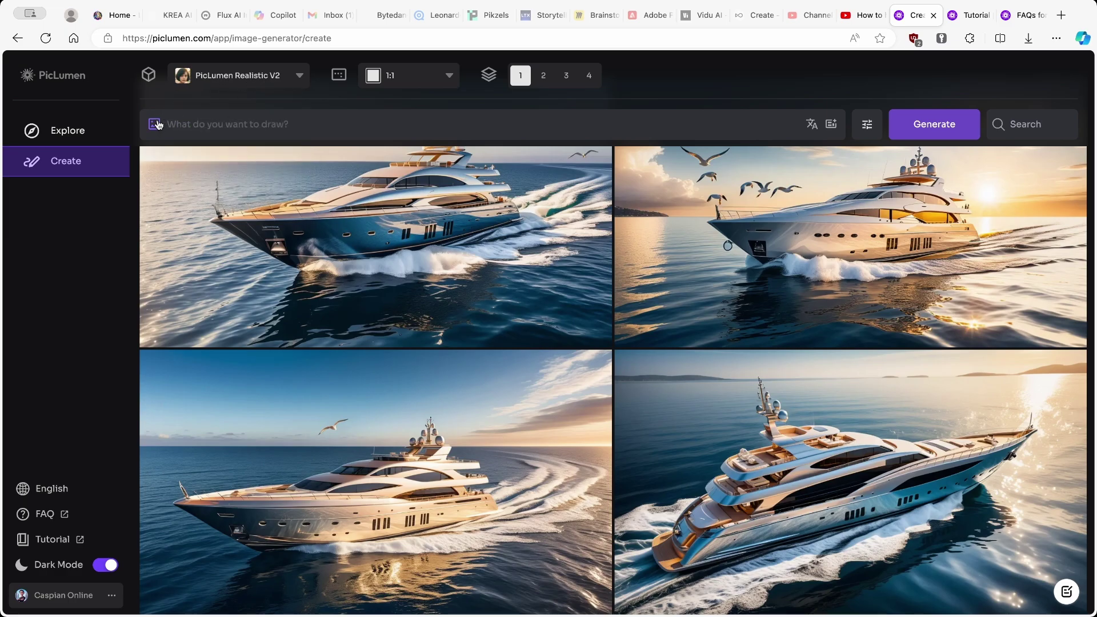
Try to upload the Default_High_dynami...-eff8cb7d98ed_0.jpg file from Downloads as the reference image.
mouse_move(155, 124)
click(188, 195)
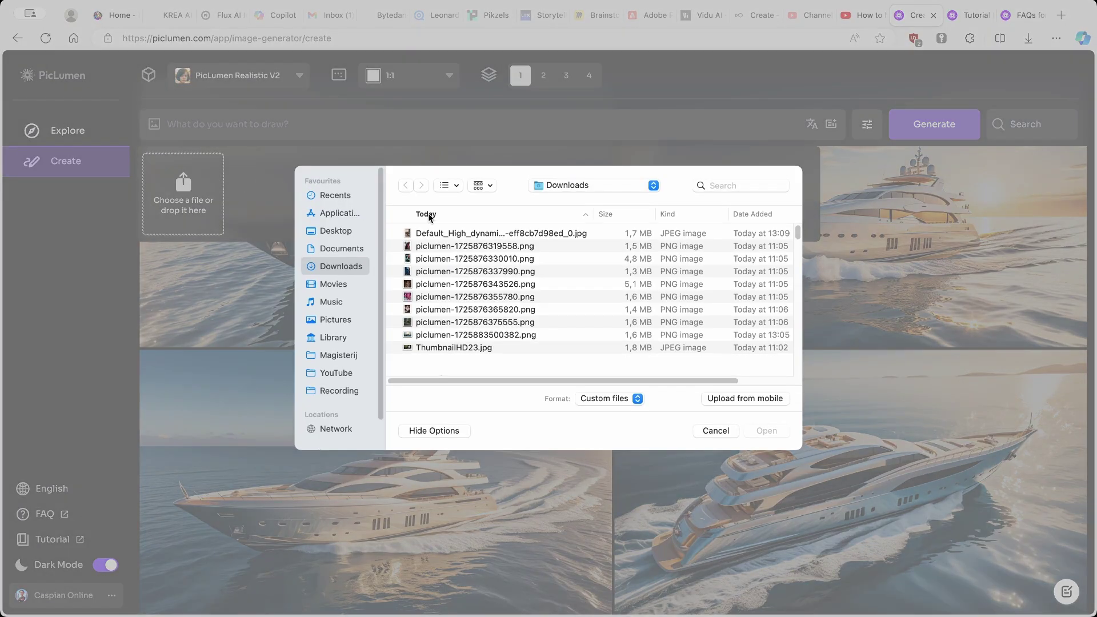
click(498, 233)
click(767, 431)
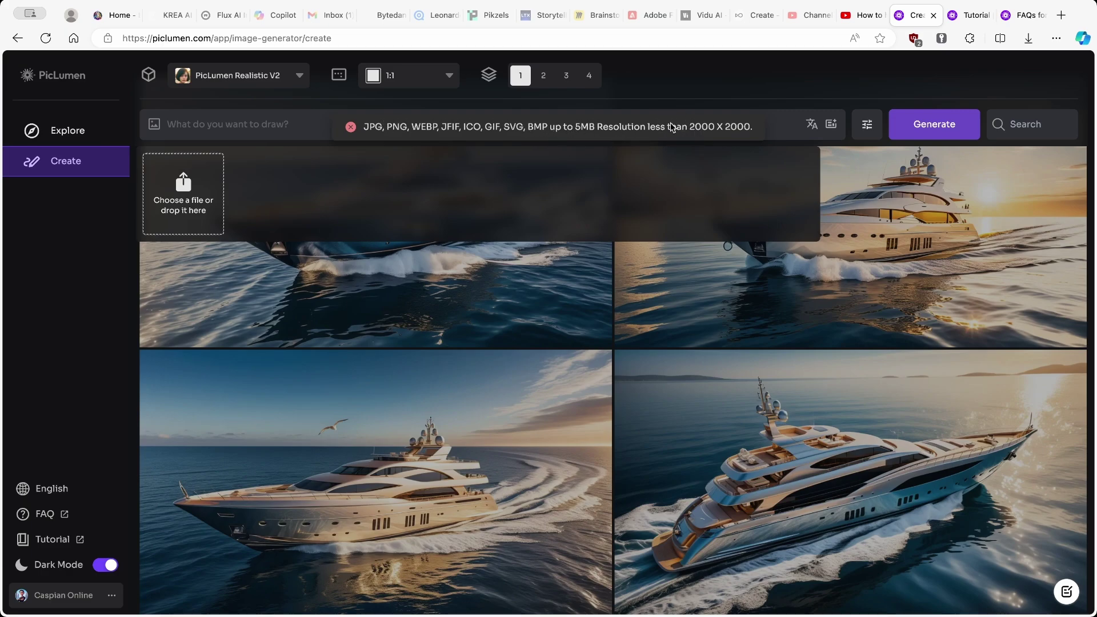
click(390, 128)
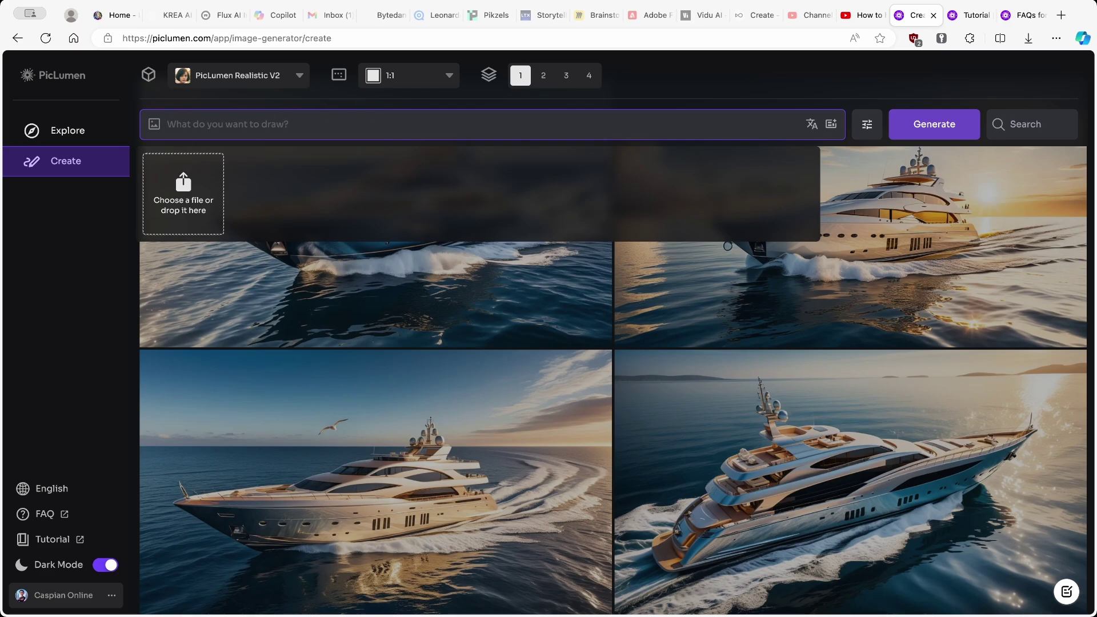
Upload piclumen-1725876355780.png from Downloads as the reference image.
click(154, 126)
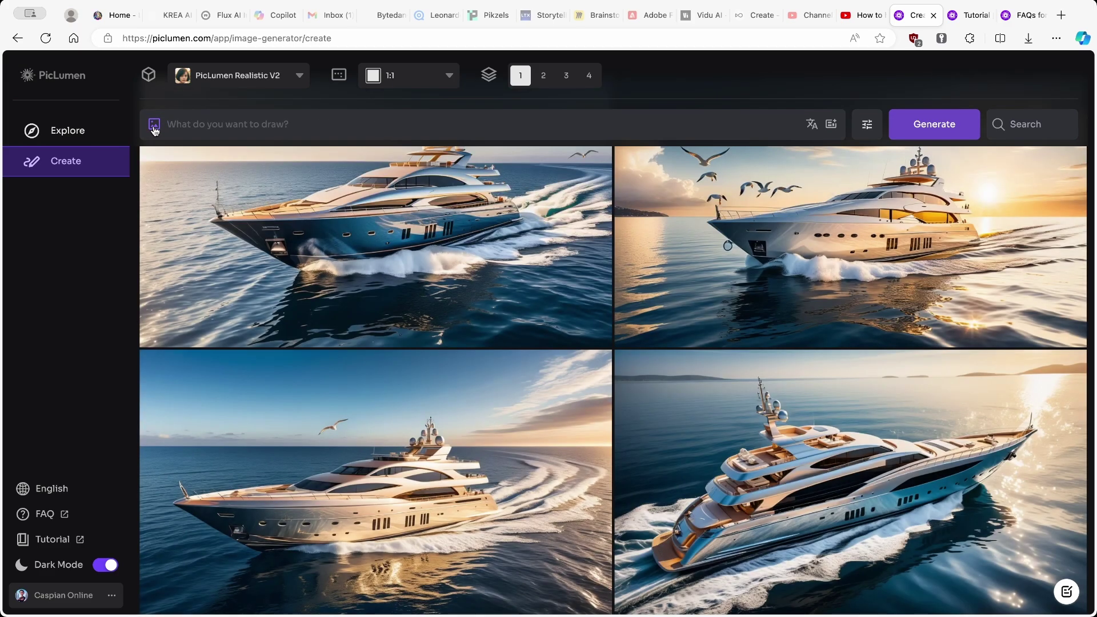
click(154, 129)
click(182, 194)
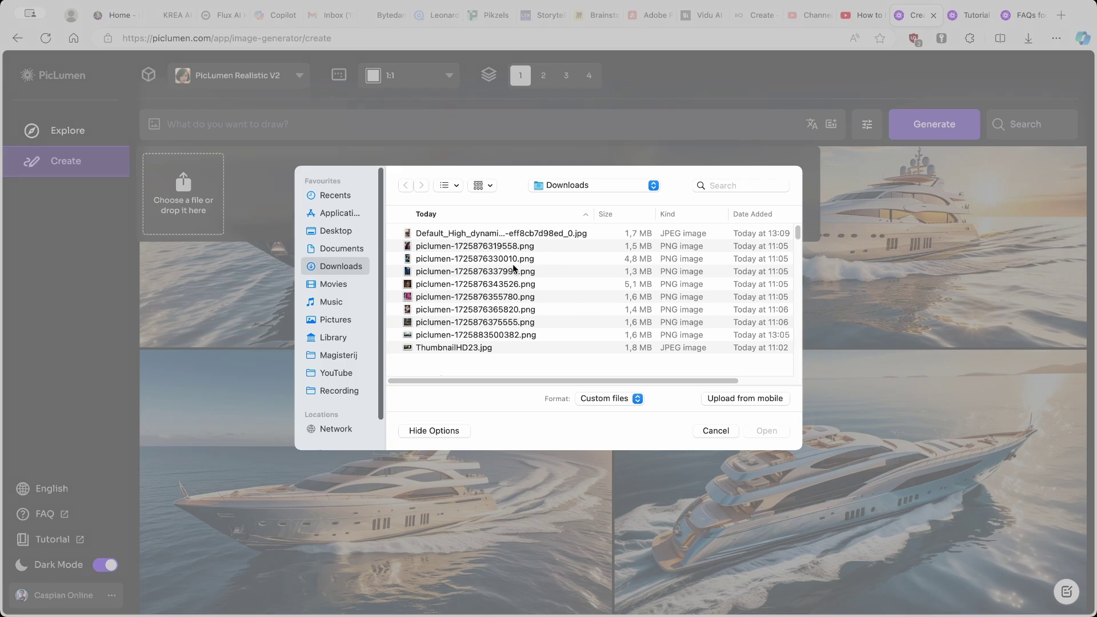
click(521, 298)
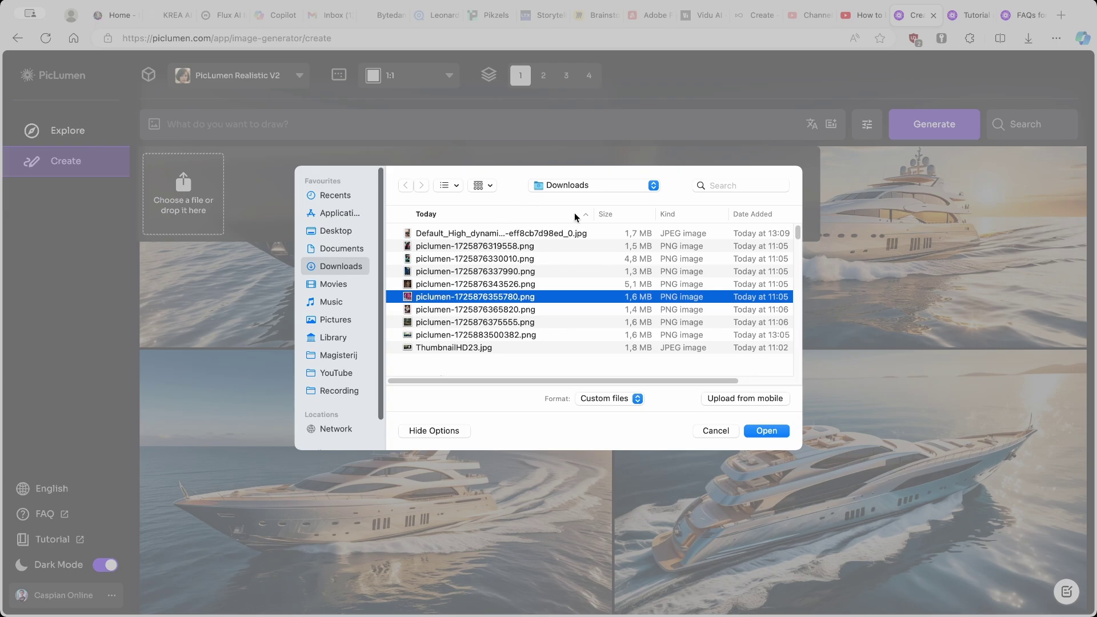
click(766, 432)
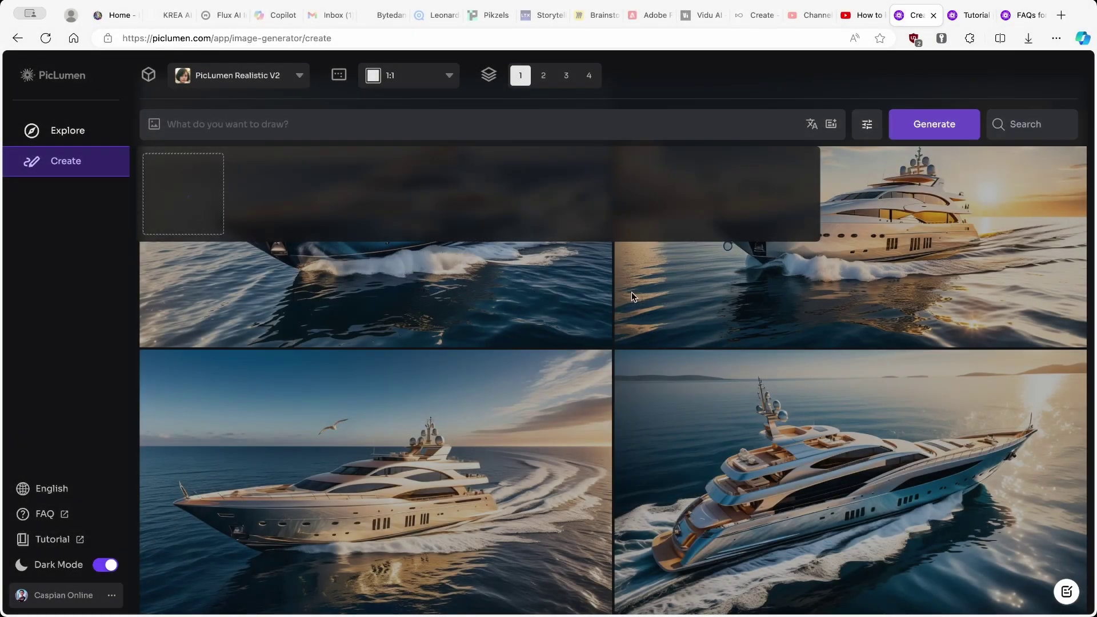
Enter the prompt "a girl in a cyberpunk city" and have it enhanced automatically into a detailed description.
click(289, 119)
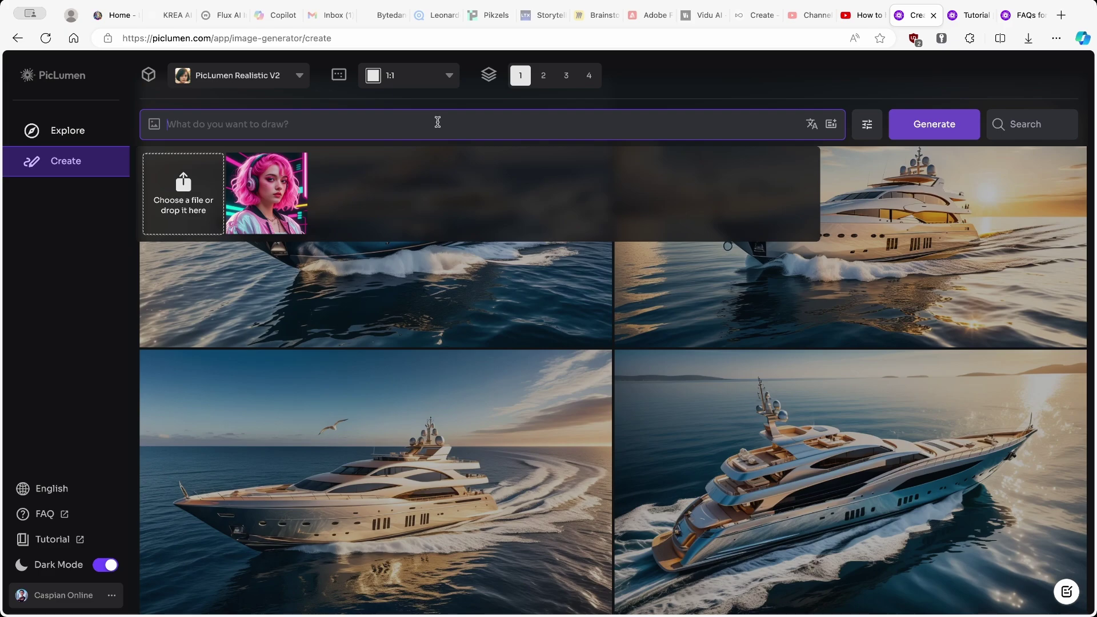
text(a girl in a)
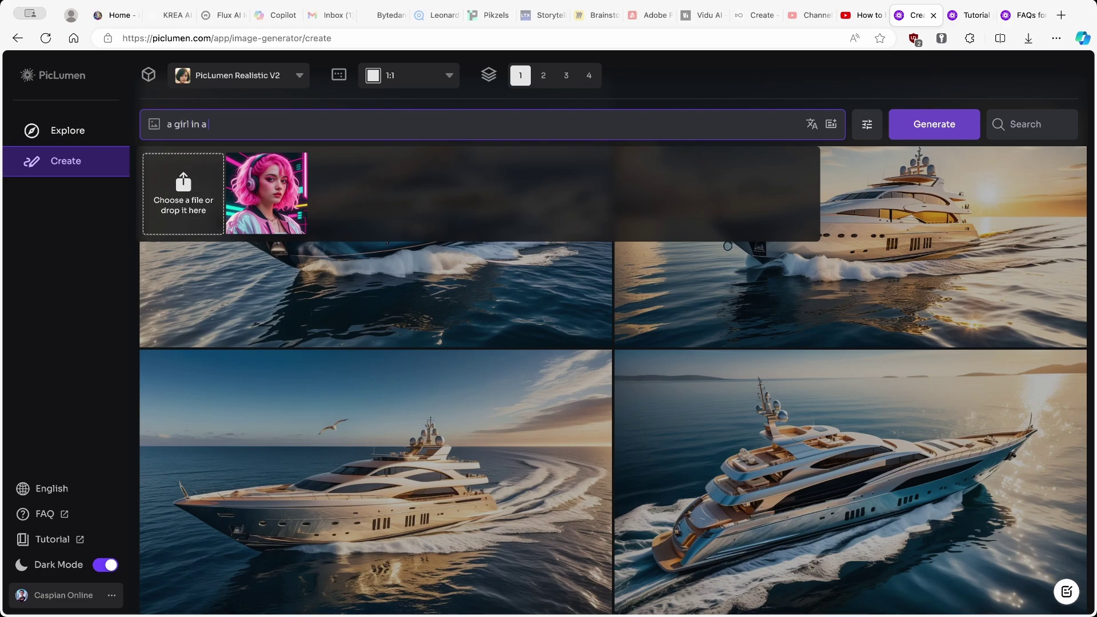
text( cyberpunk city)
click(831, 126)
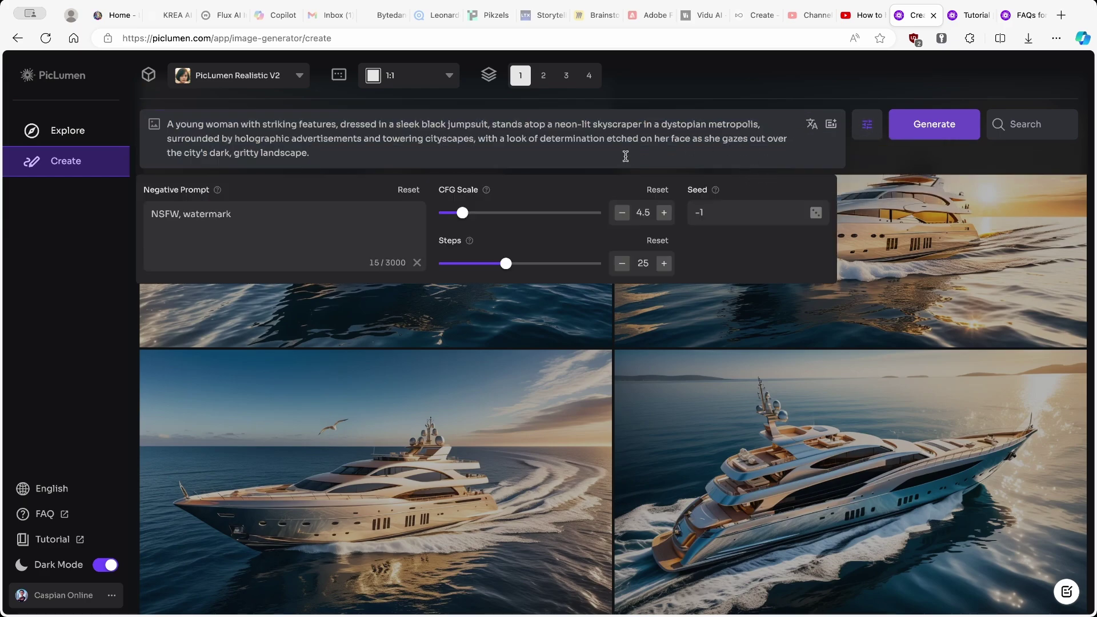
Configure the advanced generation settings with 50 steps, an empty negative prompt and a CFG scale of 15.
drag(505, 263, 569, 263)
drag(276, 215, 179, 201)
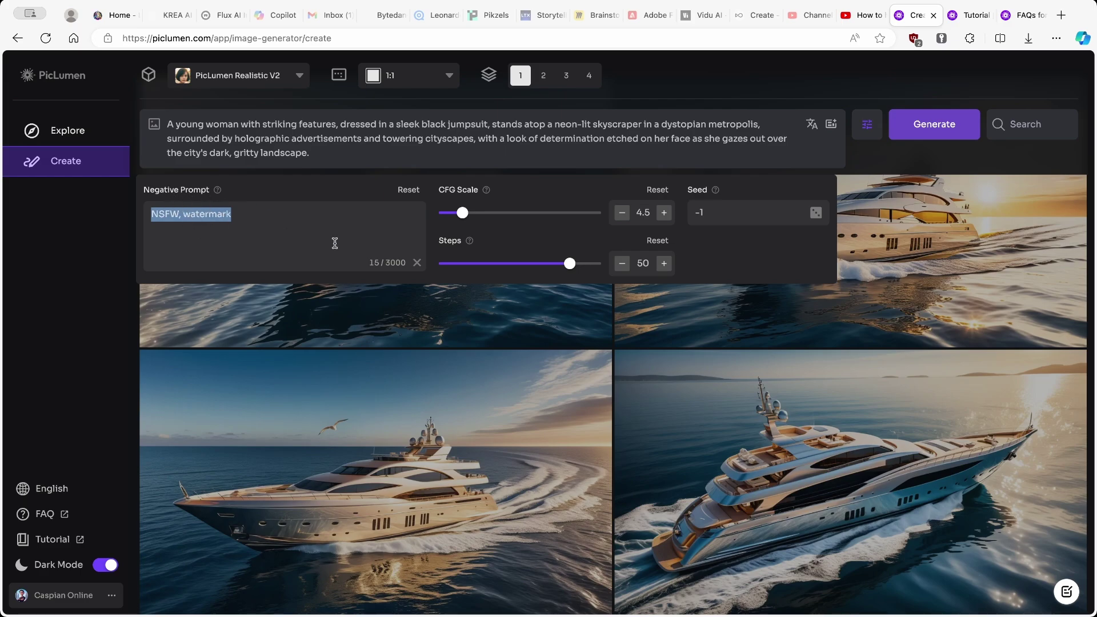
key(BackSpace)
drag(462, 213, 517, 213)
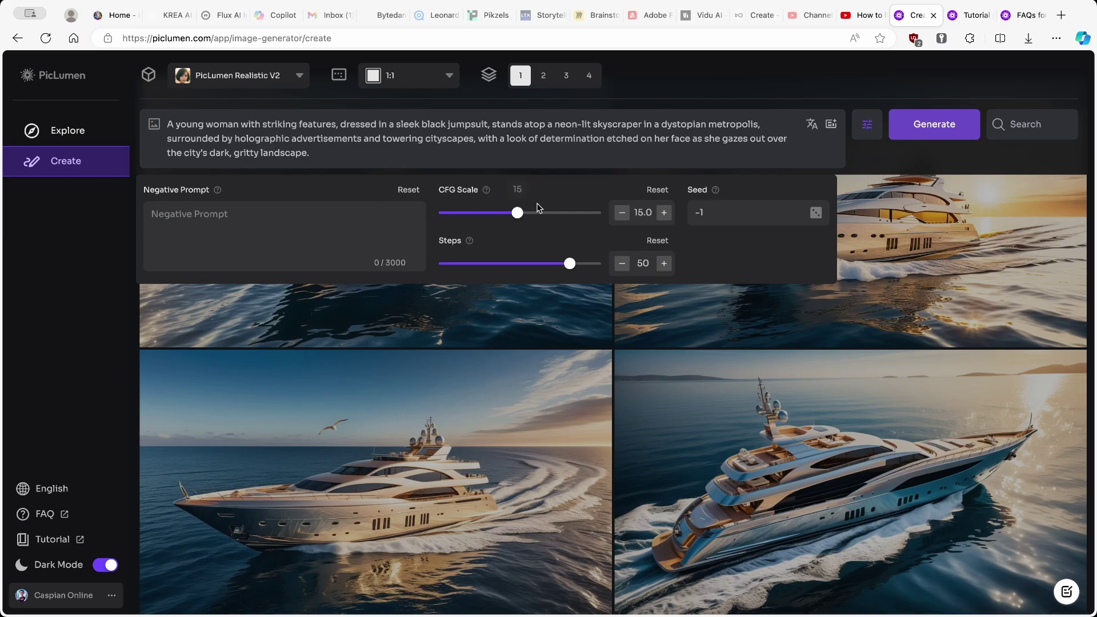
Generate the image and open its details to read through the full prompt.
click(897, 137)
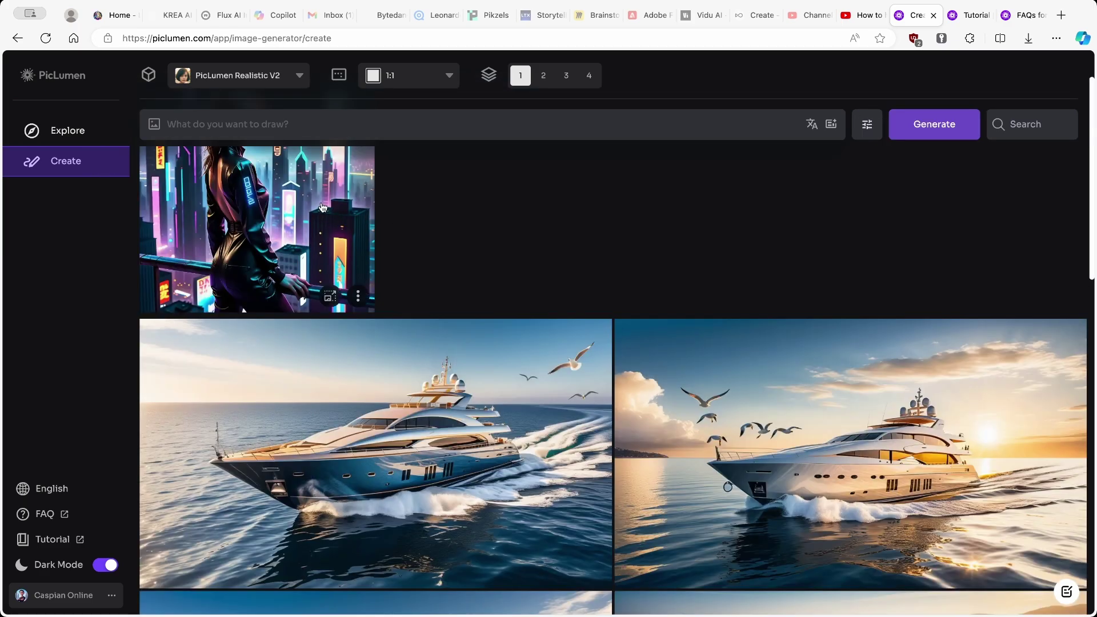
click(323, 207)
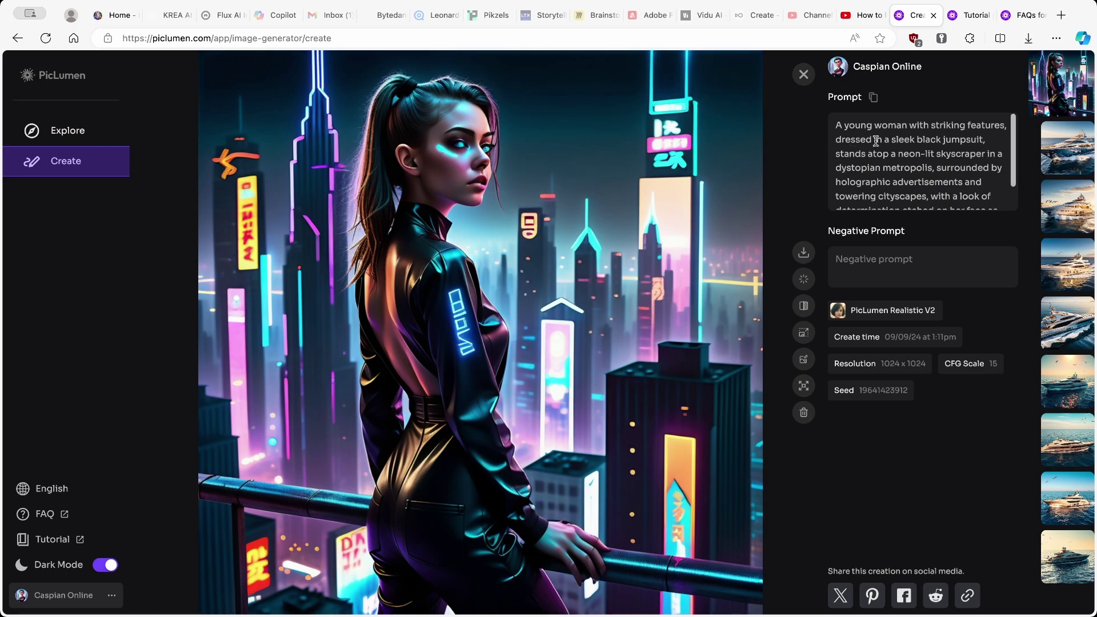
scroll(886, 162, down, 2)
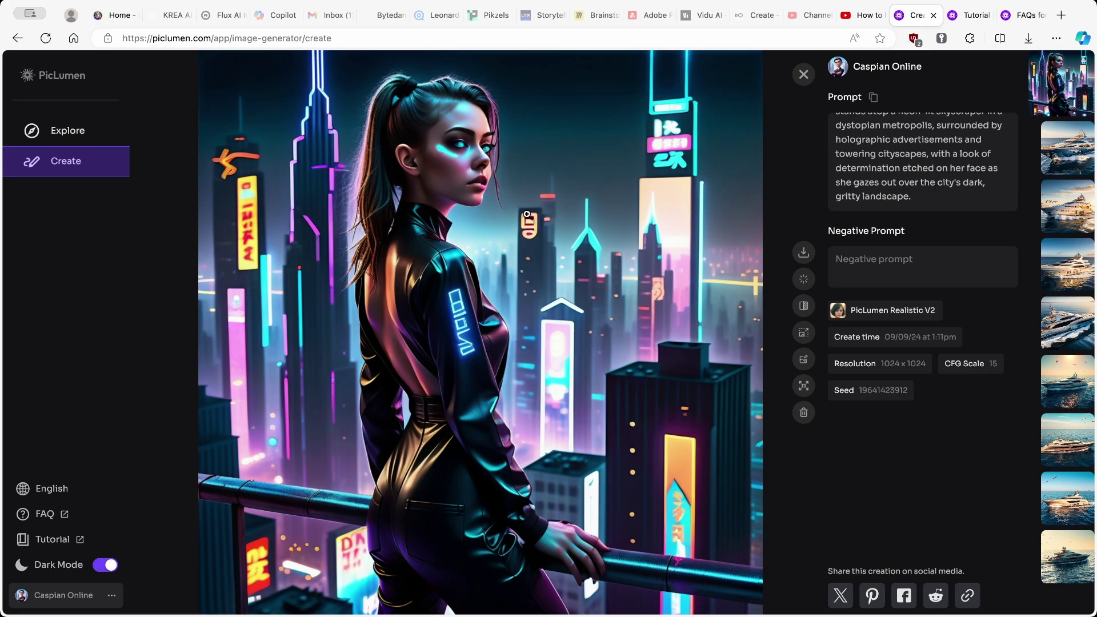
Expand the cyberpunk image's canvas on all four sides to 1404 x 1404 px, apply the 2x preset, and submit it without a prompt.
click(805, 387)
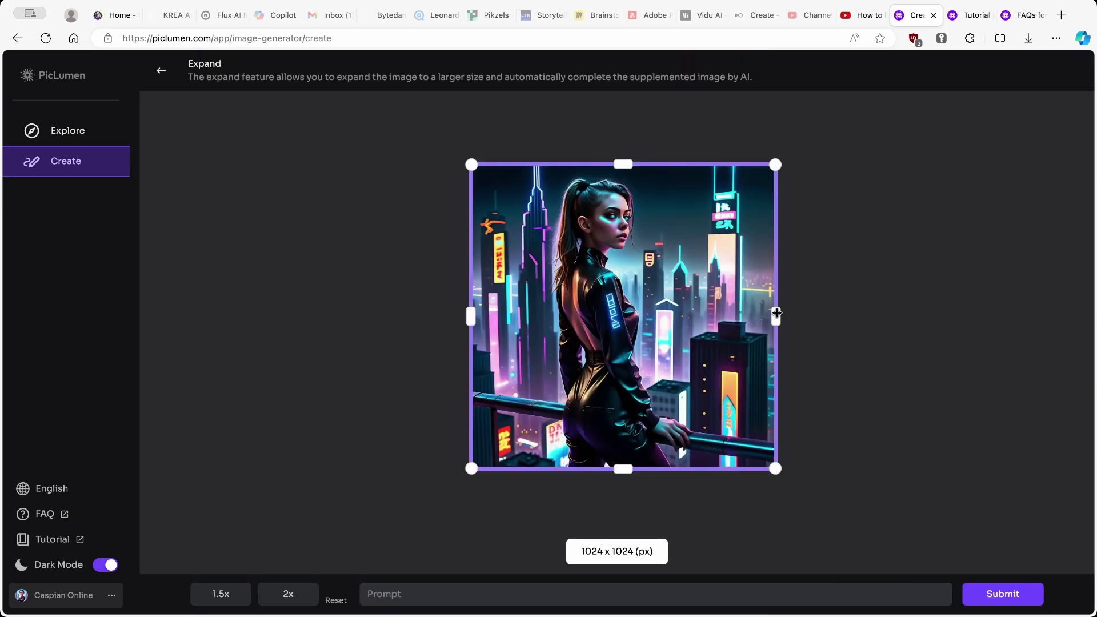
drag(774, 316, 939, 323)
drag(471, 322, 408, 321)
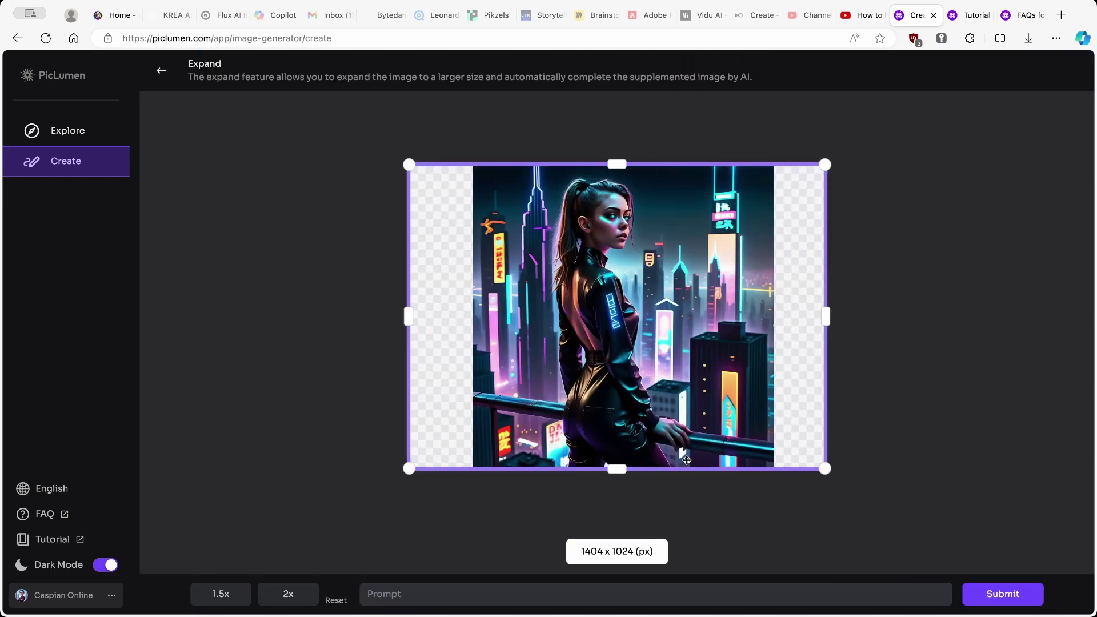
drag(617, 470, 619, 519)
drag(618, 165, 632, 98)
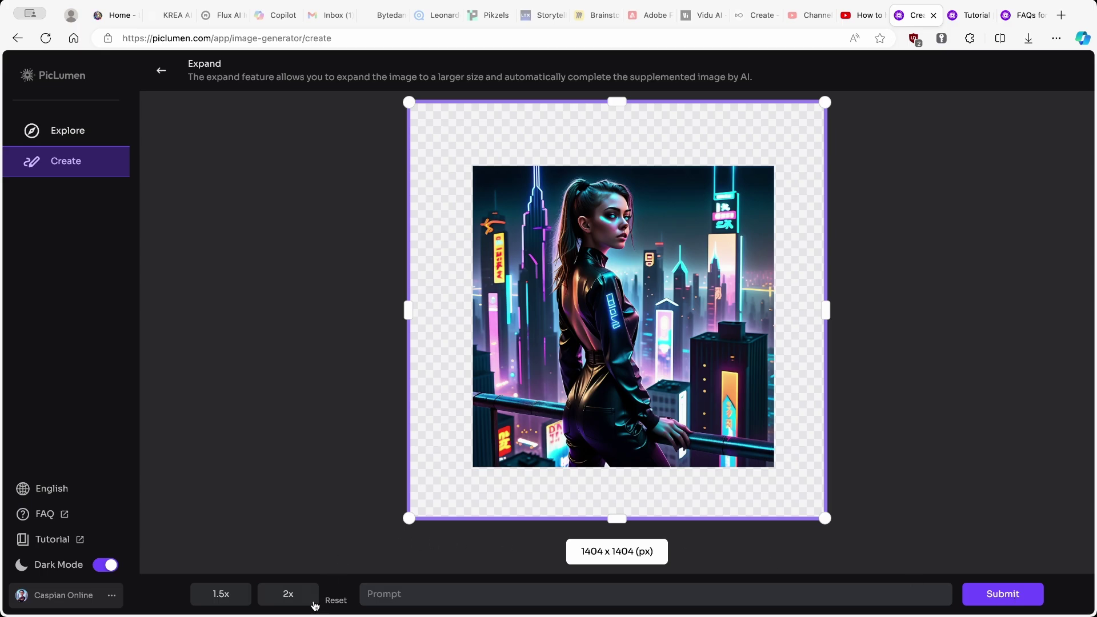
click(288, 594)
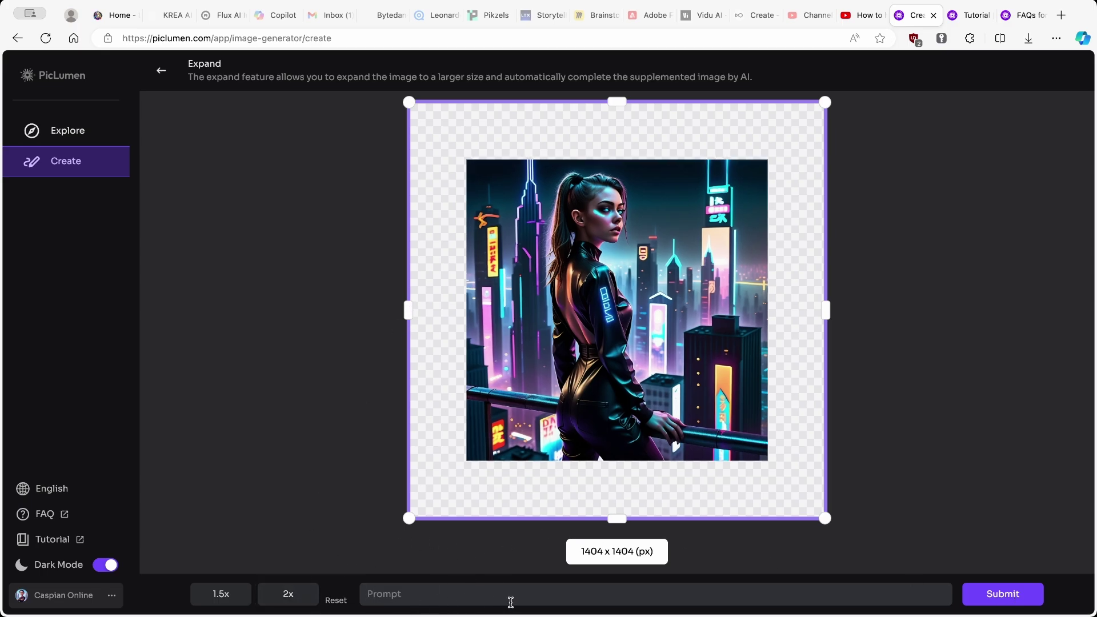
click(1020, 603)
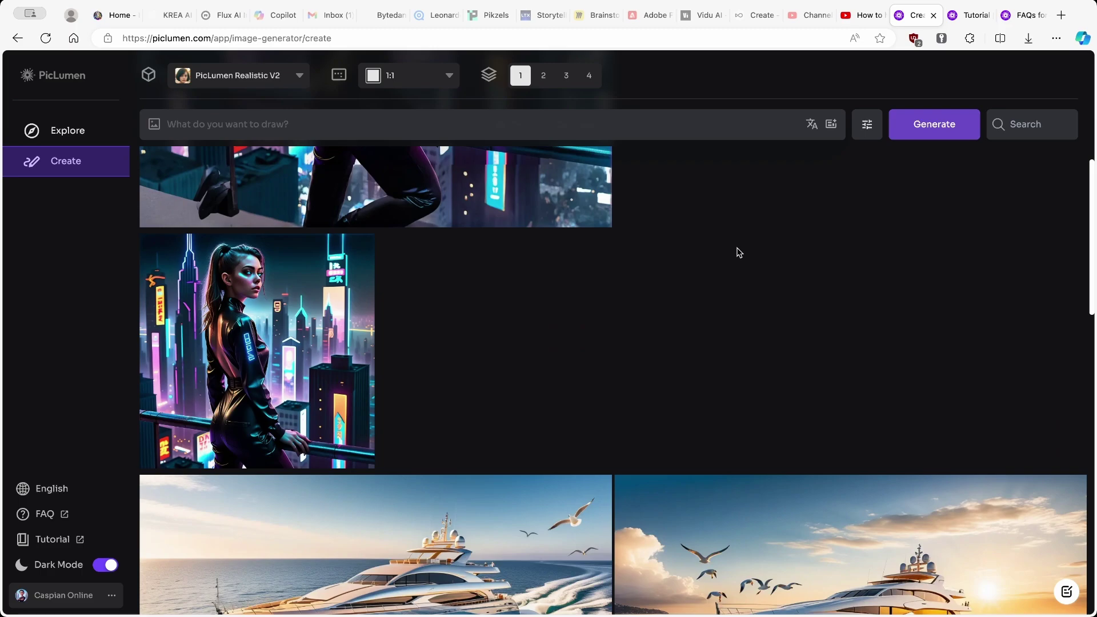
View the expanded cyberpunk image with its details at full size, and close it.
mouse_move(340, 331)
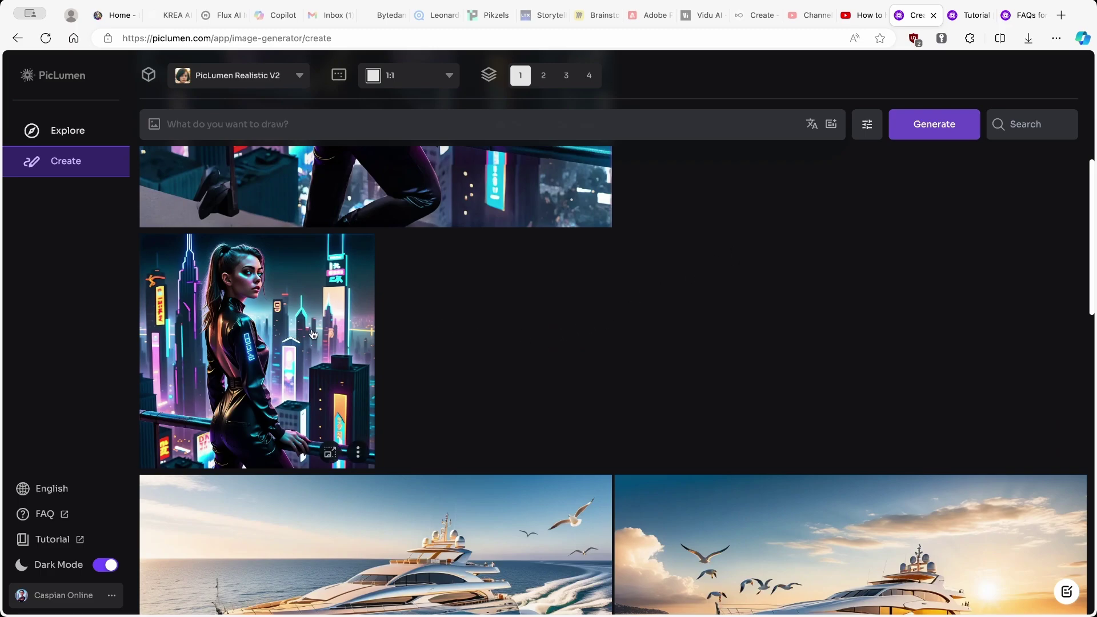
scroll(330, 303, up, 5)
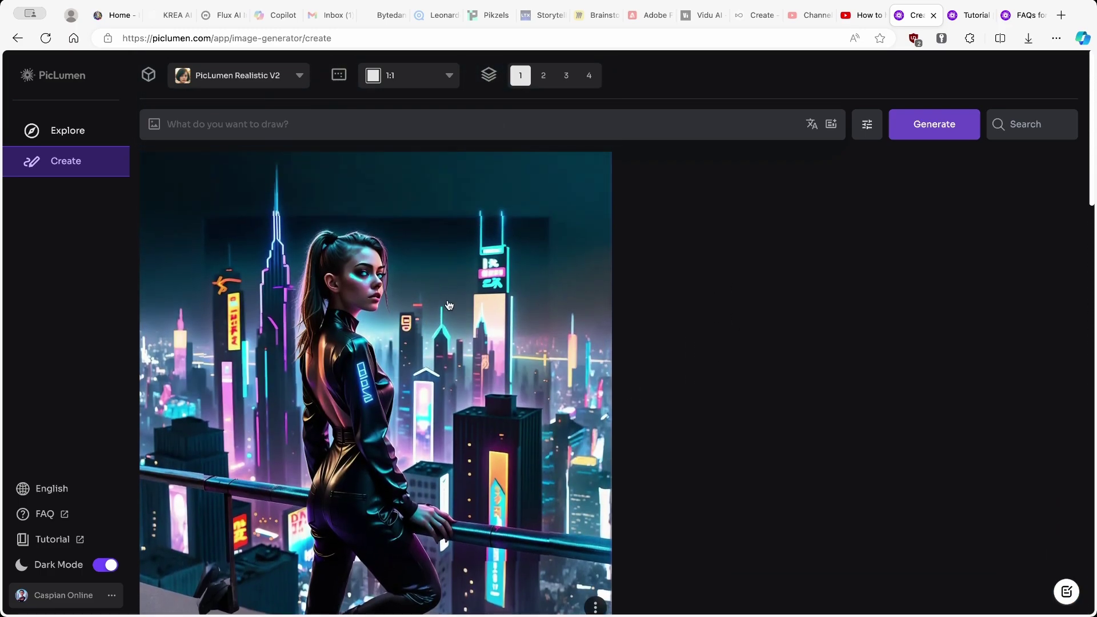
click(530, 300)
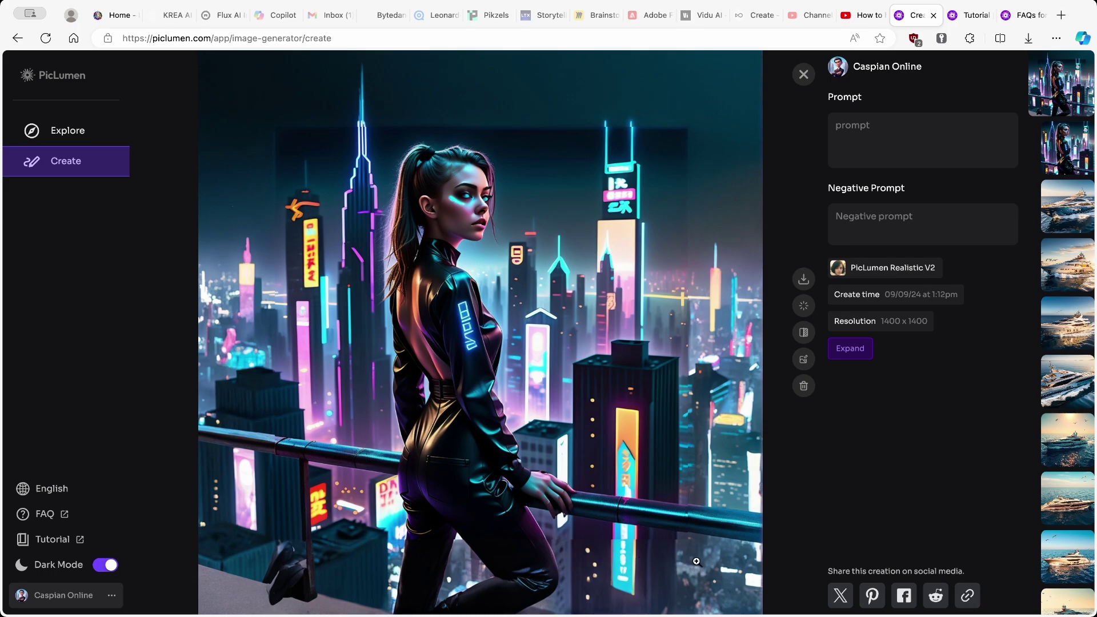
click(763, 80)
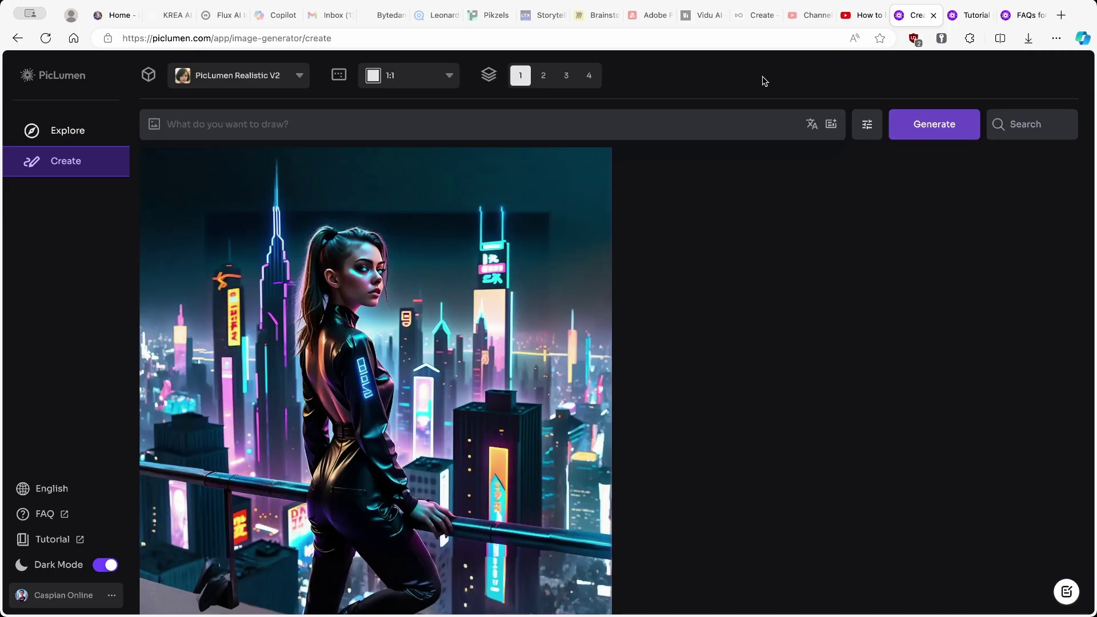